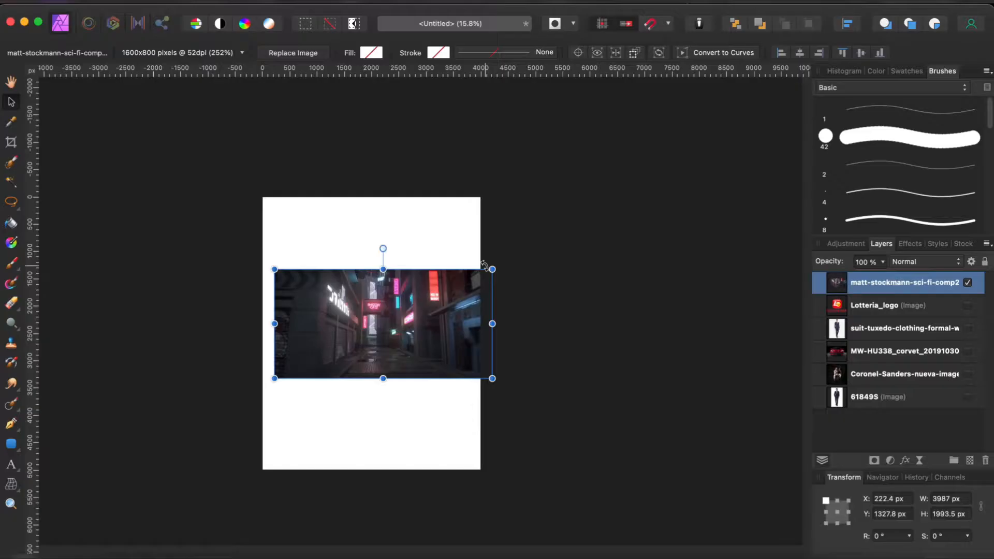
Shrink the neon street image to about 3291 × 1645 px on the page and rasterize it.
left_click_drag(475, 271, 455, 284)
right_click(399, 321)
key("Escape")
scroll(455, 422, "down", 3)
left_click(422, 204)
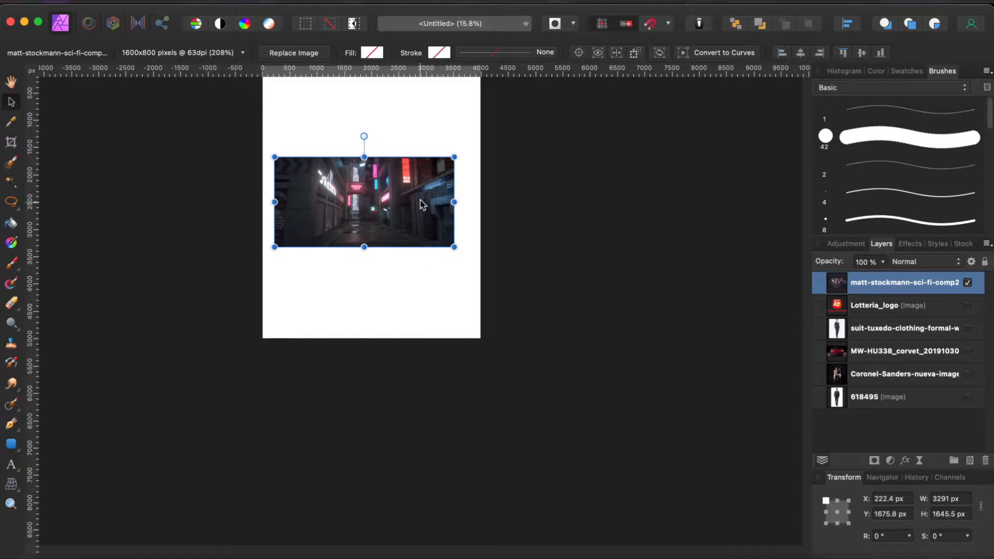
right_click(422, 204)
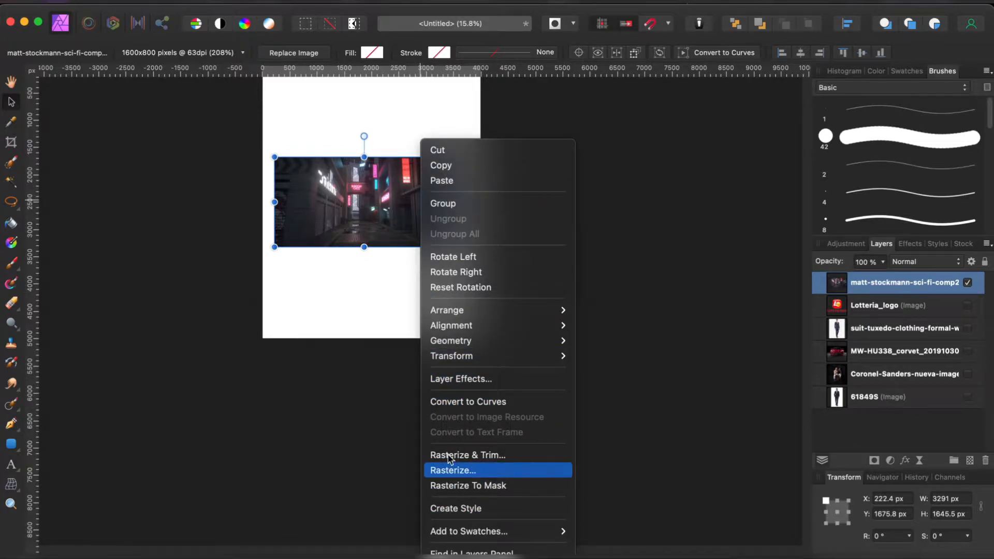
left_click(469, 470)
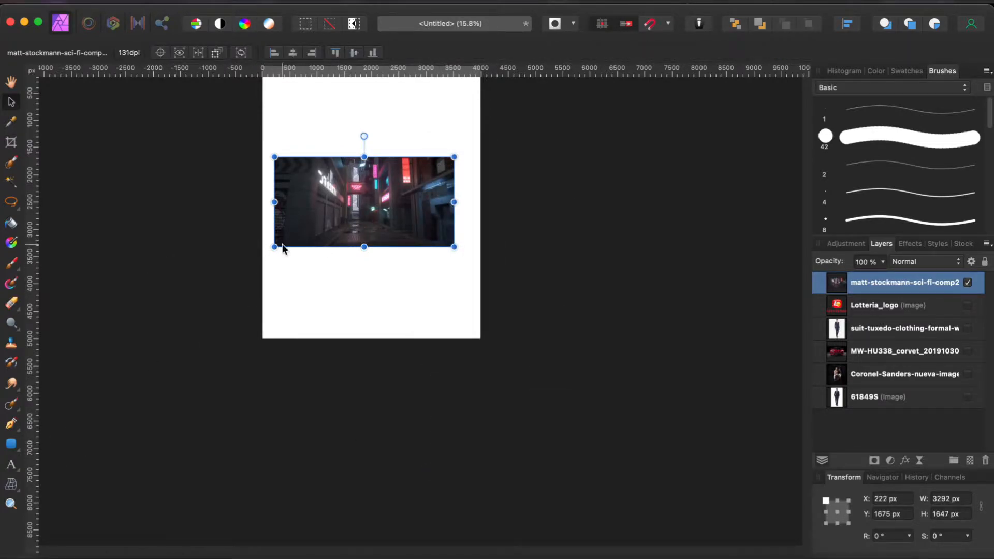
Enlarge the street image to about 11485 × 5746 px to cover the page and distort it with a single-plane Perspective transform.
left_click_drag(272, 247, 4, 460)
scroll(297, 349, "down", 5)
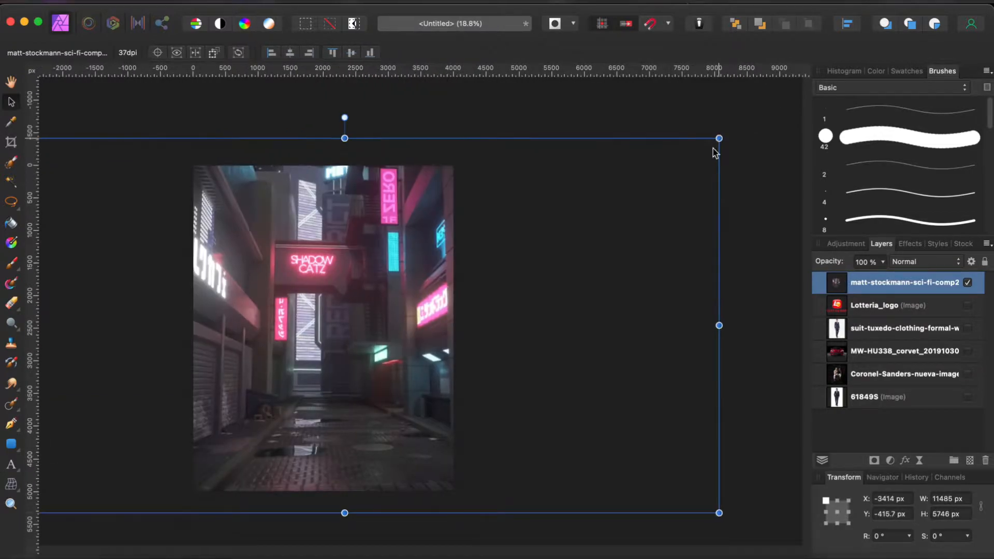
left_click(13, 486)
left_click(19, 491)
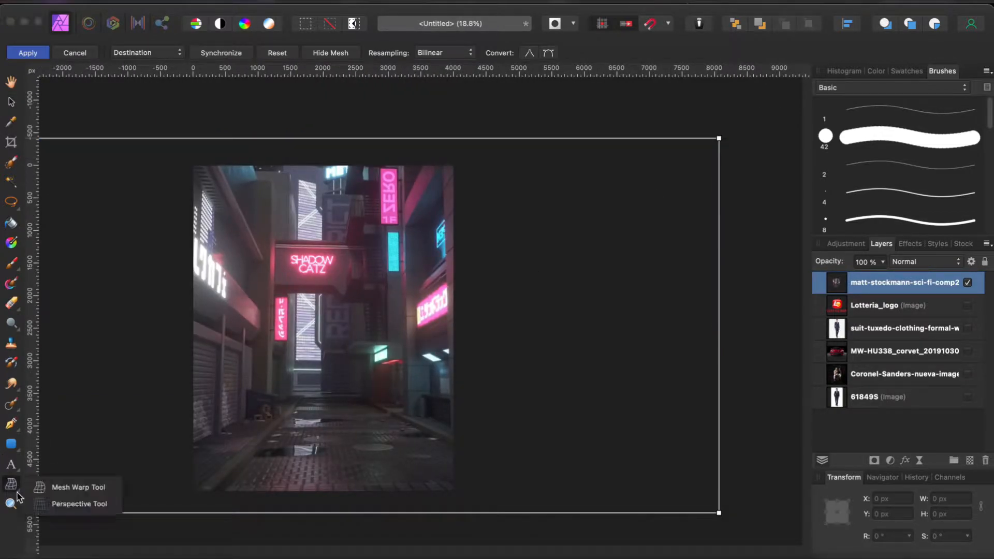
left_click(49, 504)
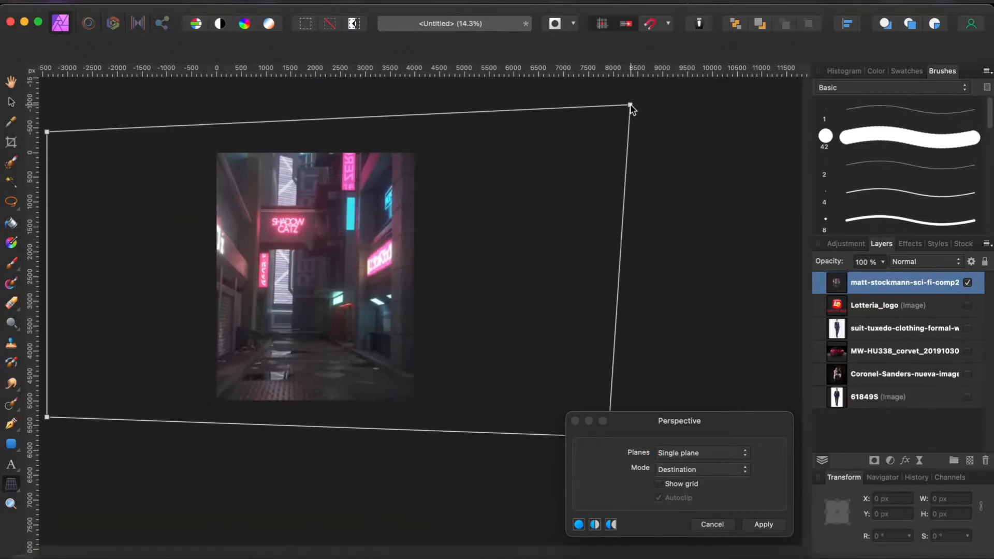
left_click_drag(554, 421, 628, 450)
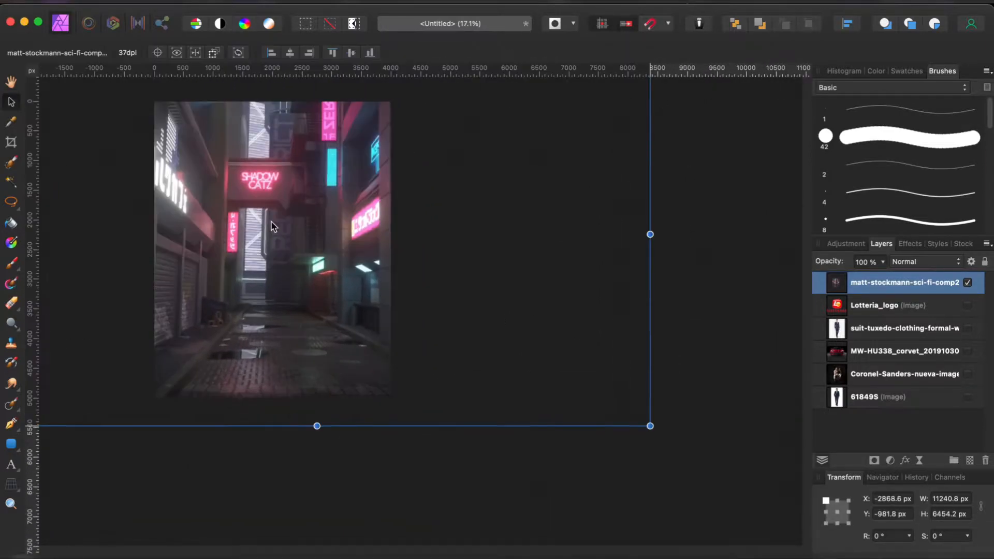
left_click_drag(271, 222, 271, 222)
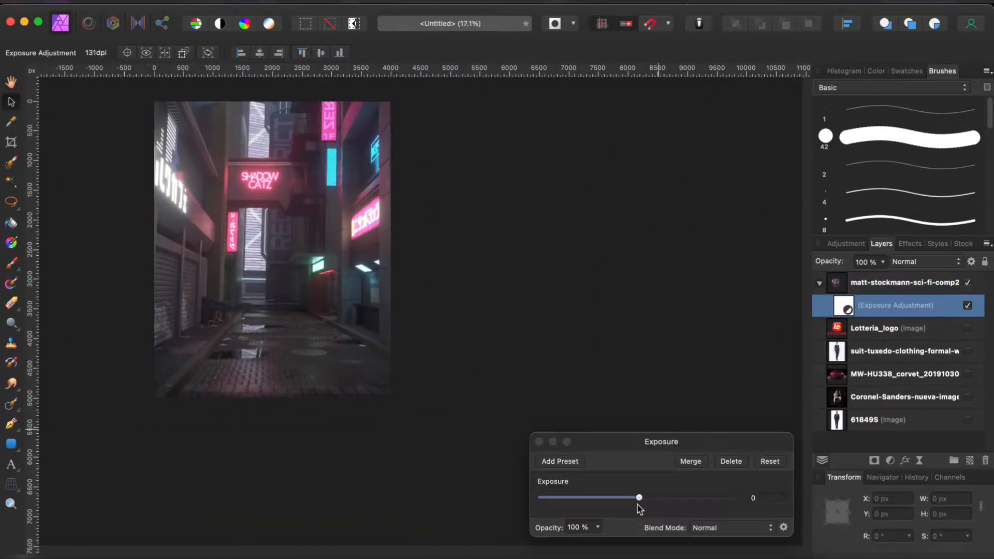
Darken the street with an exposure adjustment of about -2.19 and lower the highlight end of its underlying composition blend range.
left_click_drag(638, 501, 607, 506)
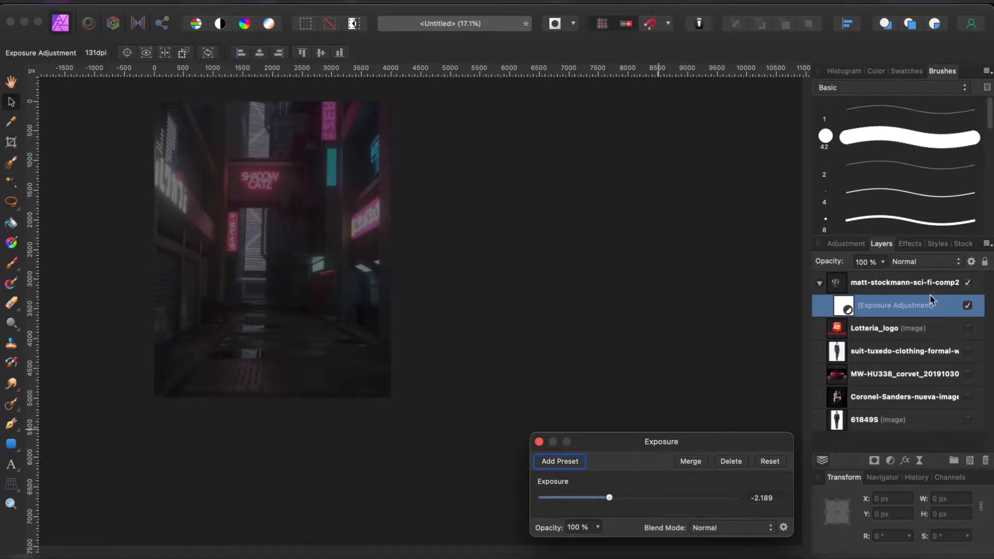
left_click(972, 262)
left_click_drag(985, 231, 983, 354)
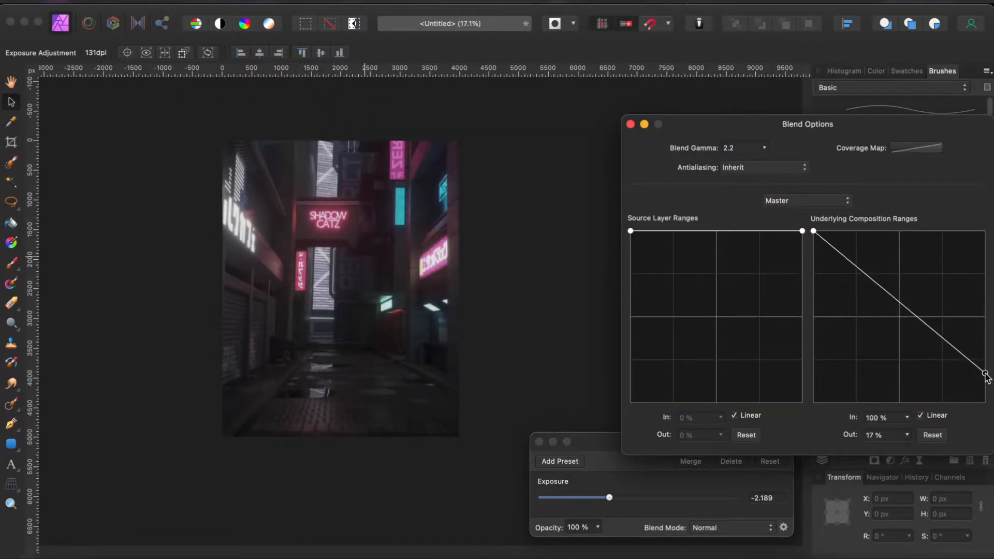
left_click_drag(946, 324, 953, 300)
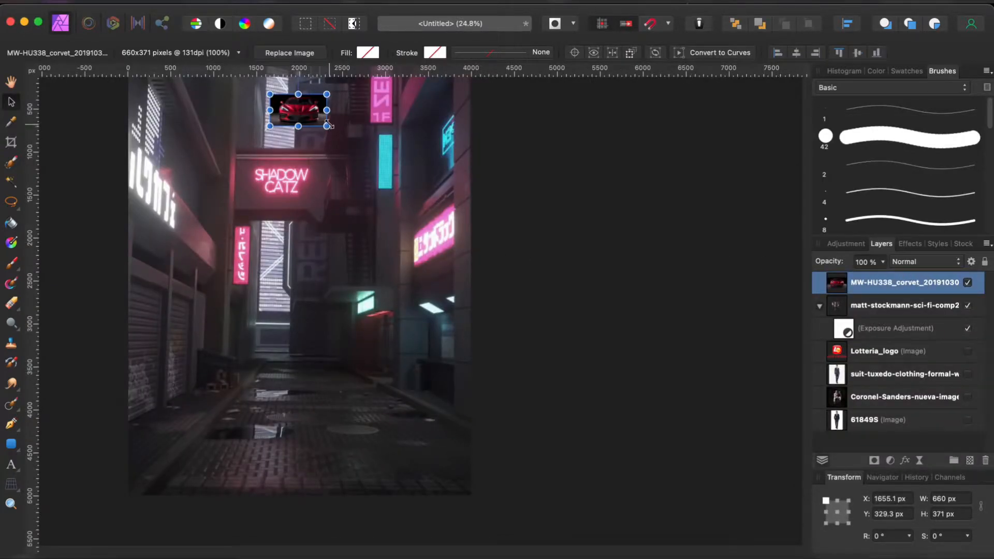
Enlarge the red car image to about 3904 × 2194.5 px and place it over the lower half of the alley.
left_click_drag(328, 125, 604, 304)
left_click_drag(471, 189, 330, 333)
scroll(327, 331, "up", 6)
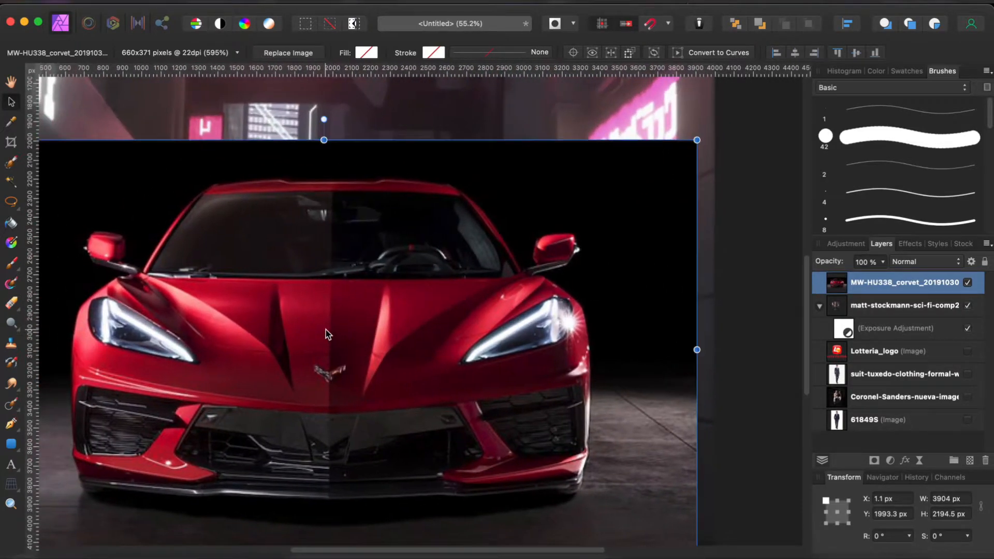
Select the red car along its outline with the Selection Brush, refine the selection and turn it into a layer mask.
scroll(325, 330, "up", 5)
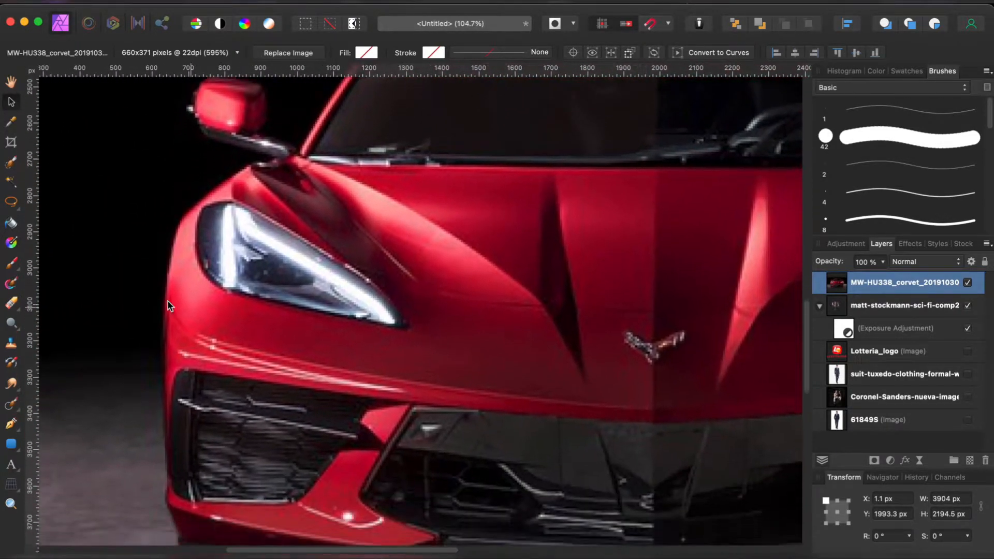
scroll(179, 305, "down", 1)
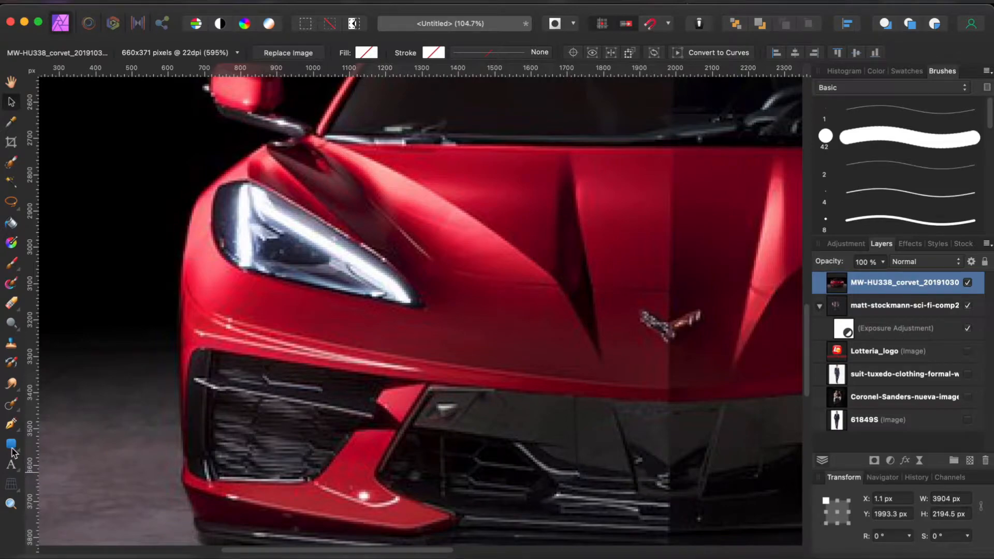
scroll(62, 262, "down", 2)
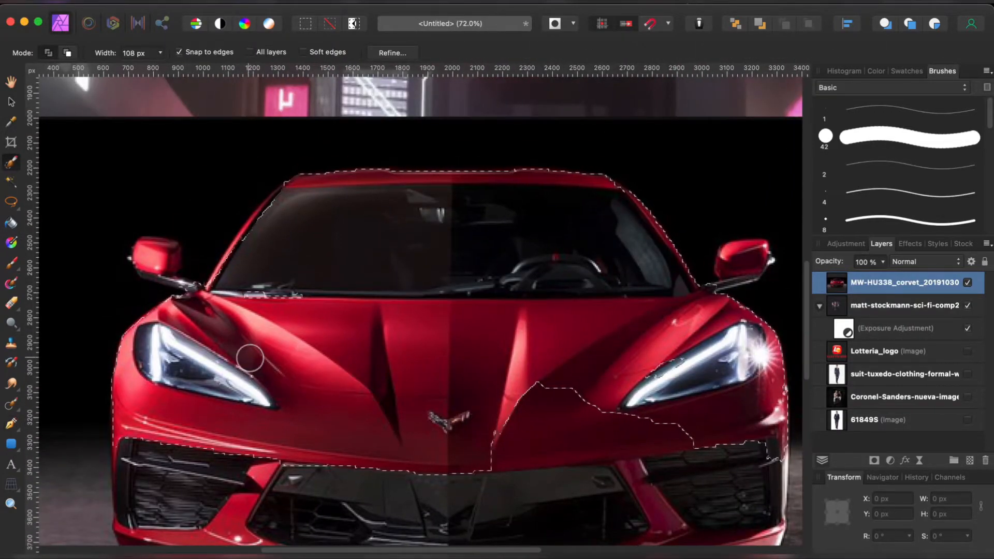
scroll(578, 422, "down", 2)
scroll(379, 291, "up", 3)
scroll(254, 370, "up", 3)
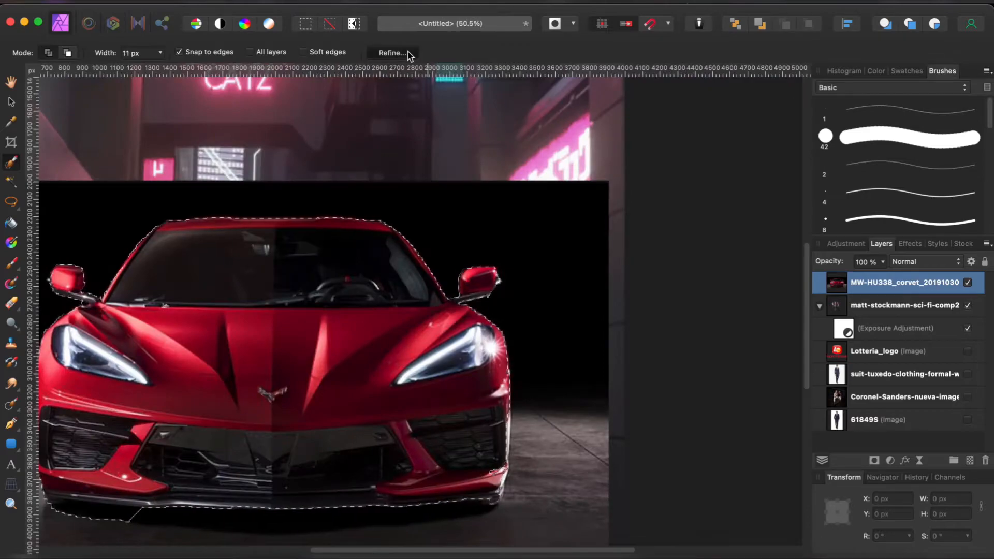
left_click(406, 54)
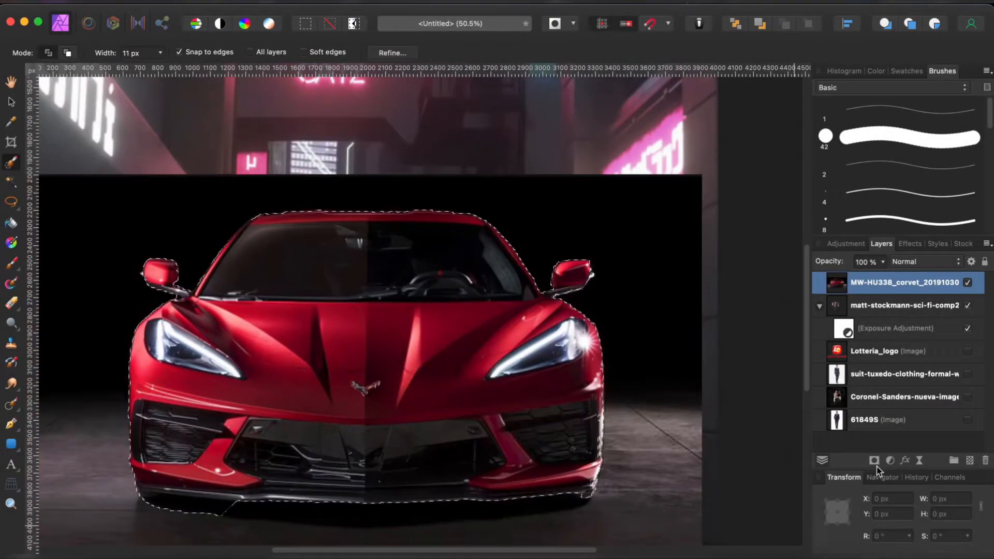
left_click(874, 461)
Clean up the car mask along the underside of the front bumper with a 91 px brush at 56 % hardness, alternating black and white.
scroll(291, 270, "up", 5)
key("b")
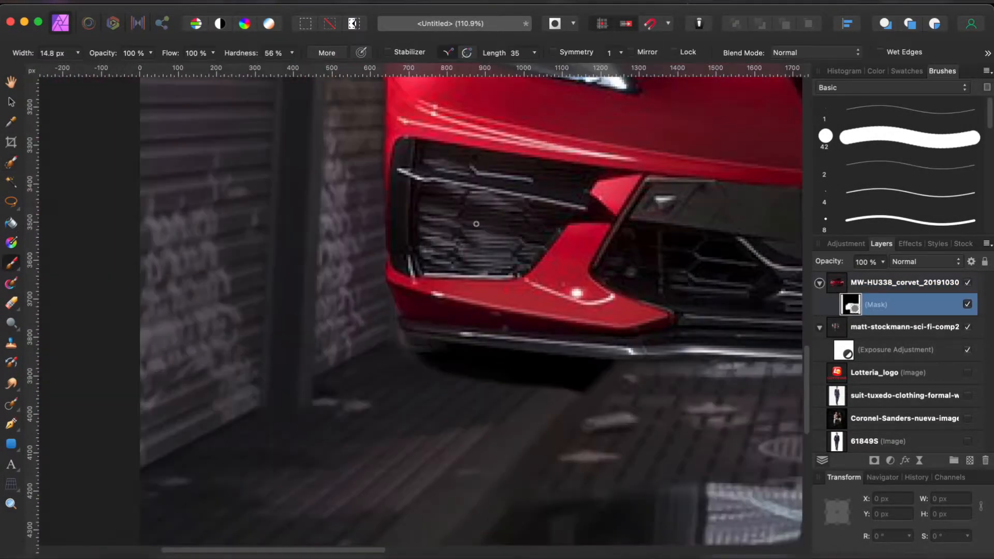
left_click(876, 71)
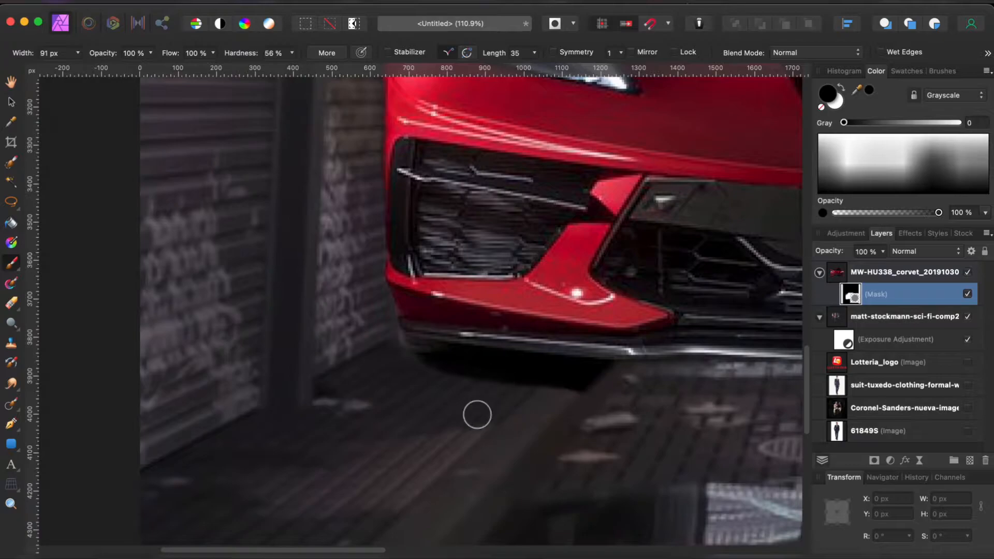
mouse_move(440, 374)
left_mouse_down()
mouse_move(604, 381)
mouse_move(450, 375)
left_mouse_up()
key("x")
scroll(517, 388, "right", 10)
scroll(518, 388, "up", 10)
left_click_drag(367, 334, 745, 329)
scroll(351, 308, "right", 5)
key("x")
left_click_drag(215, 308, 672, 311)
scroll(310, 310, "down", 5)
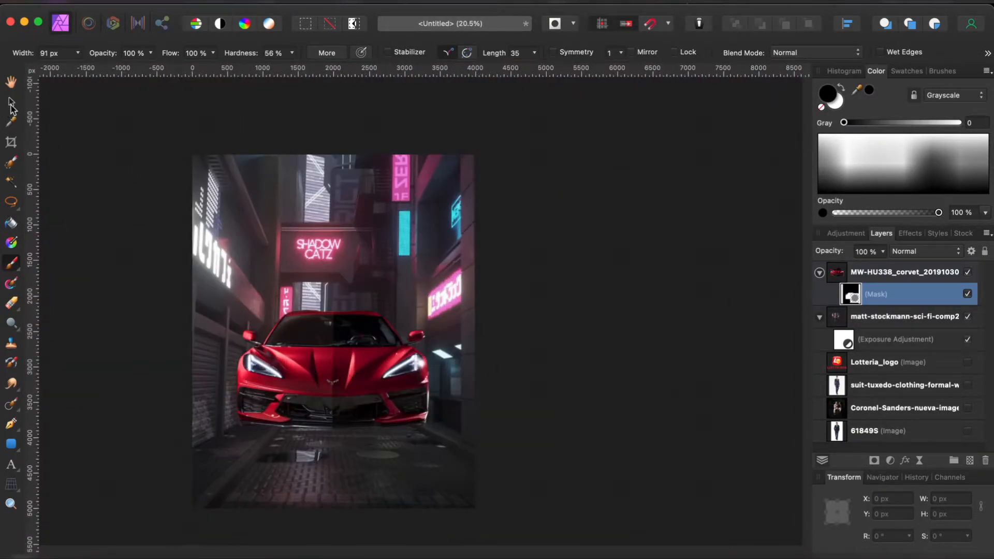
Move the masked car down the street to about X 299 px, Y 2631 px.
left_click(12, 103)
left_click(373, 405)
left_click_drag(372, 407, 373, 450)
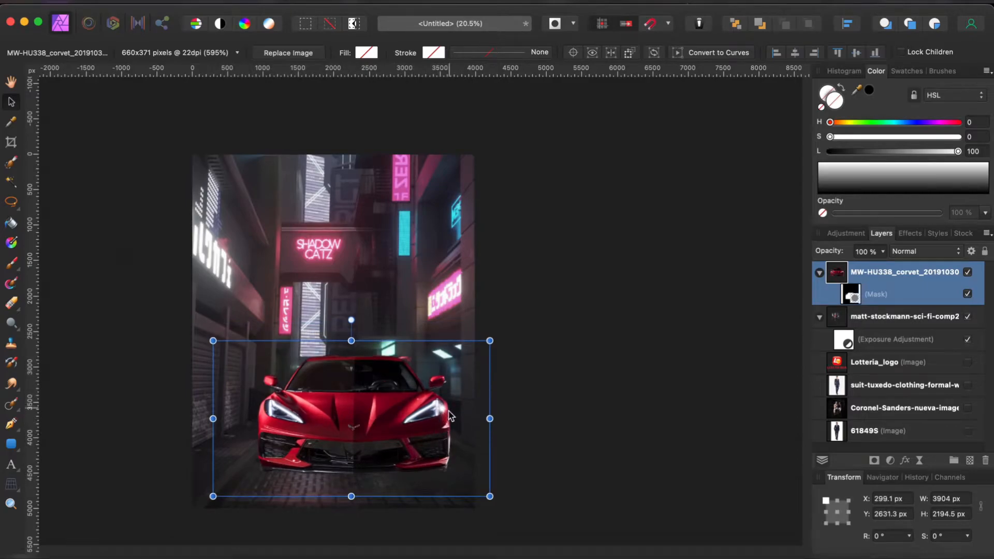
Tone down the car's red with an HSL adjustment, shifting its hue slightly negative and reducing saturation to about -35 %.
scroll(332, 331, "up", 3)
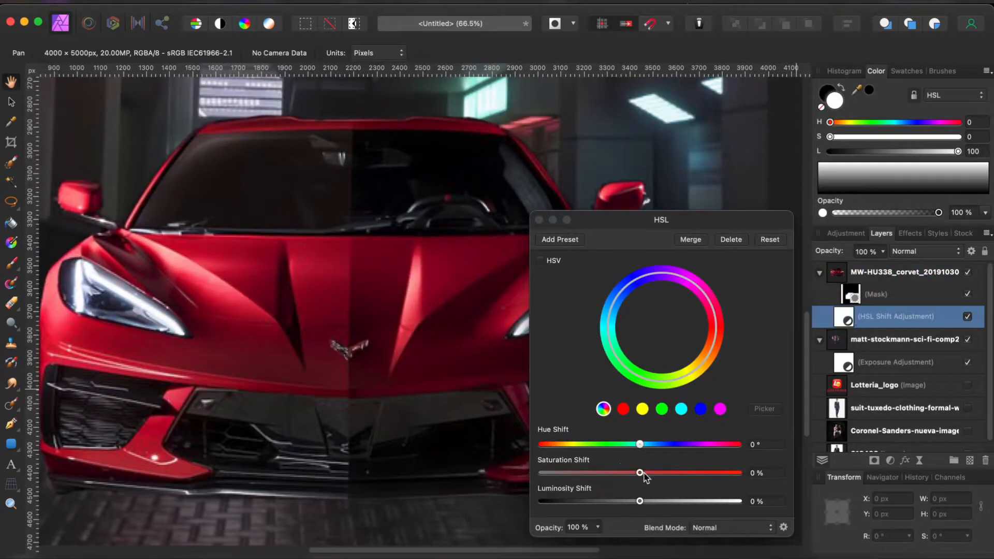
left_click_drag(643, 474, 615, 480)
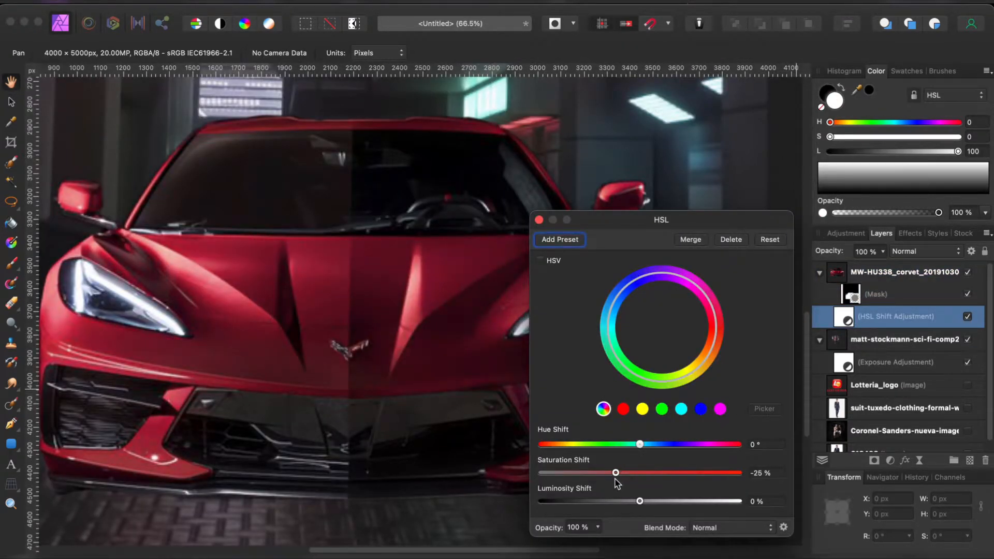
left_click_drag(640, 445, 628, 445)
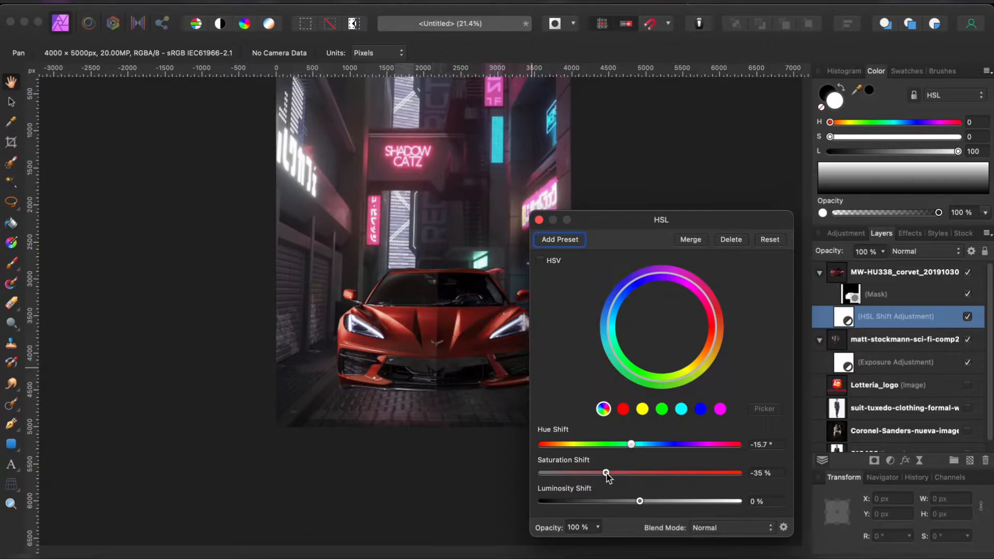
left_click_drag(607, 477, 630, 454)
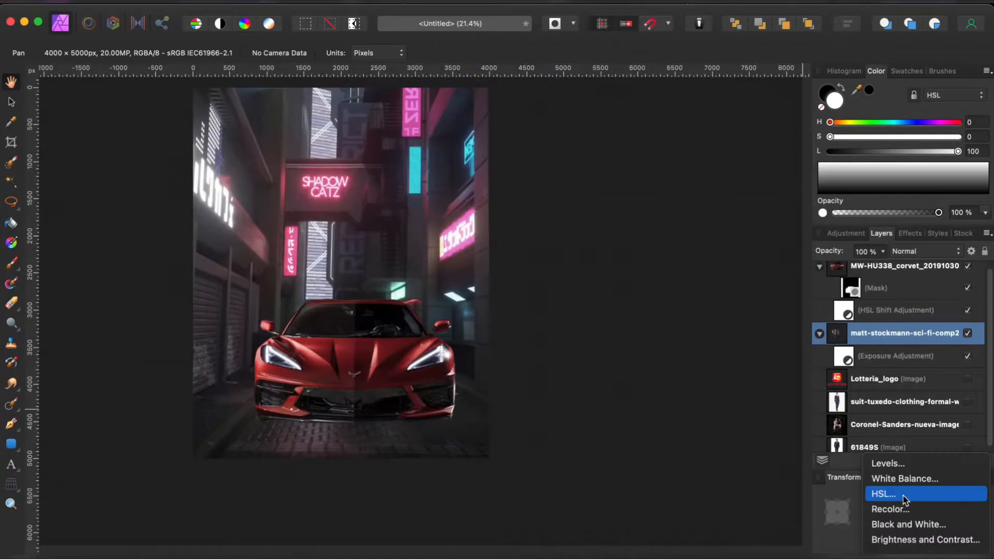
Add an HSL adjustment inside the street layer and shift its hue slightly so the pink neon turns redder.
left_click(880, 493)
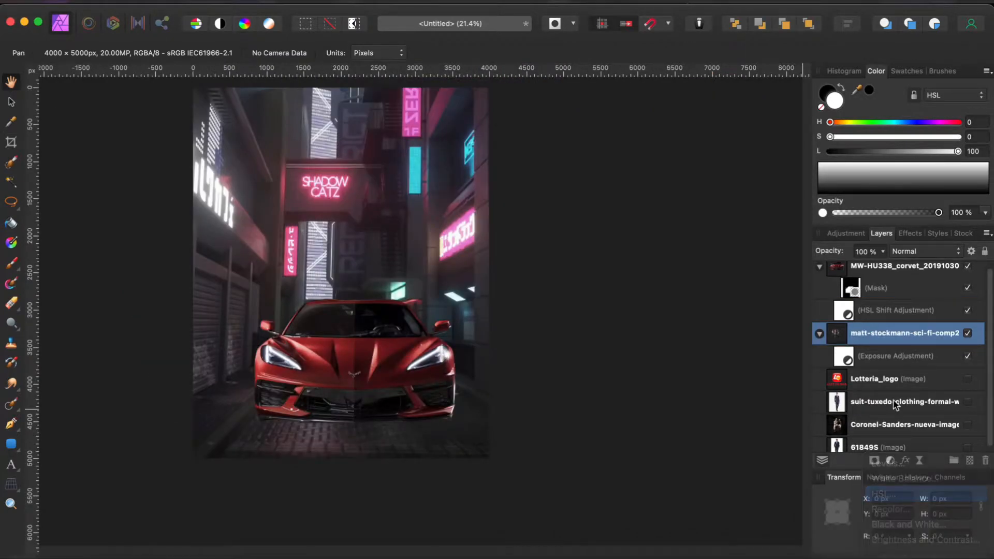
left_click_drag(890, 334, 903, 363)
mouse_move(637, 446)
left_mouse_down()
mouse_move(546, 447)
mouse_move(635, 446)
mouse_move(623, 460)
left_mouse_up()
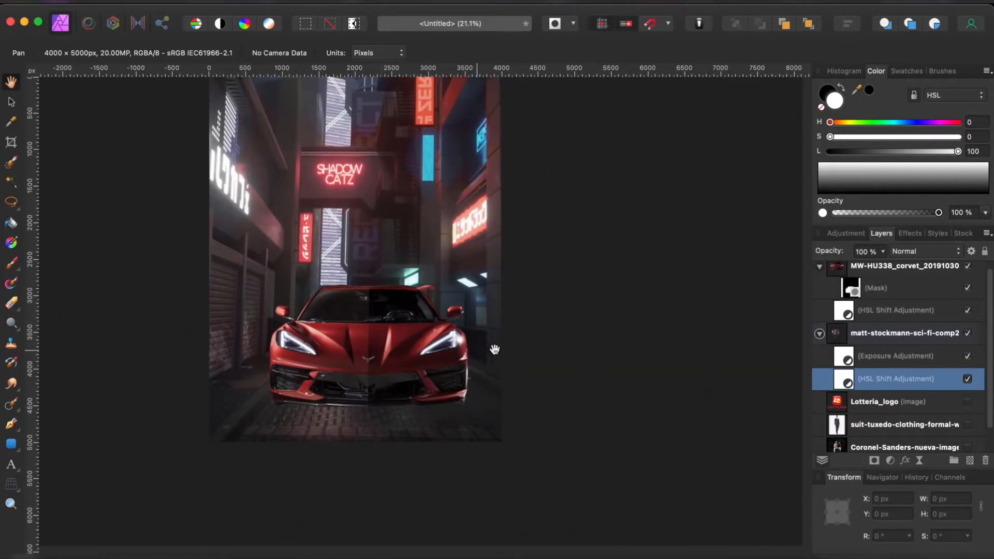
Invert the mask of the street's darkening exposure adjustment and paint a soft shadow beneath the car with a 368 px brush.
scroll(539, 333, "up", 2)
scroll(345, 424, "left", 2)
scroll(345, 424, "up", 4)
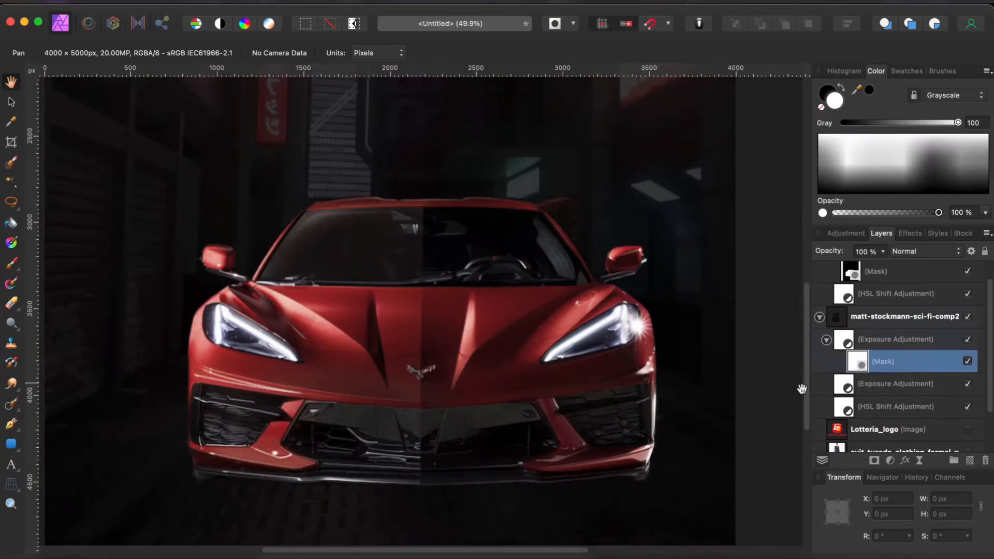
key("super+i")
key("b")
mouse_move(233, 466)
left_mouse_down()
mouse_move(295, 418)
mouse_move(585, 464)
left_mouse_up()
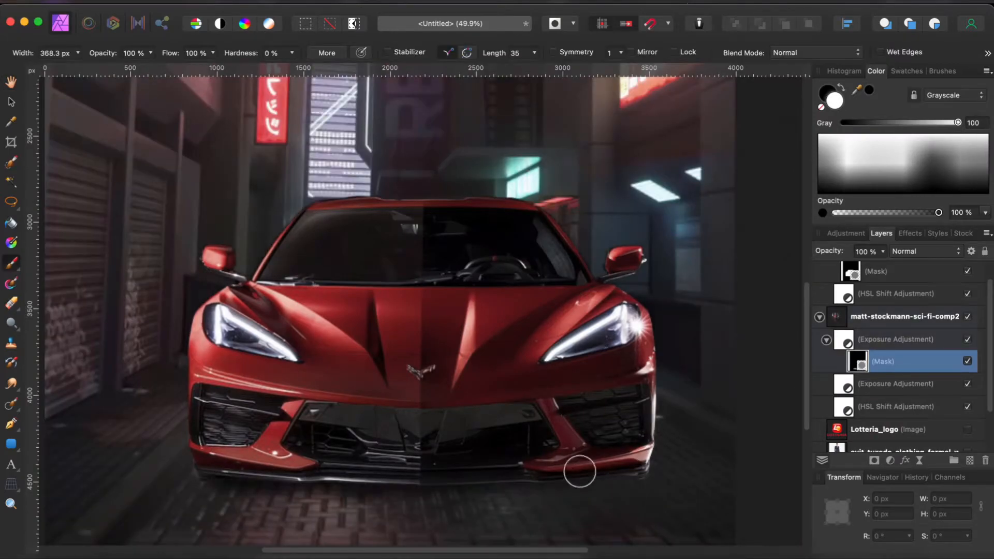
Darken the car with an exposure adjustment of about -2.69 and lower the highlight end of its underlying composition blend range.
scroll(524, 471, "up", 3)
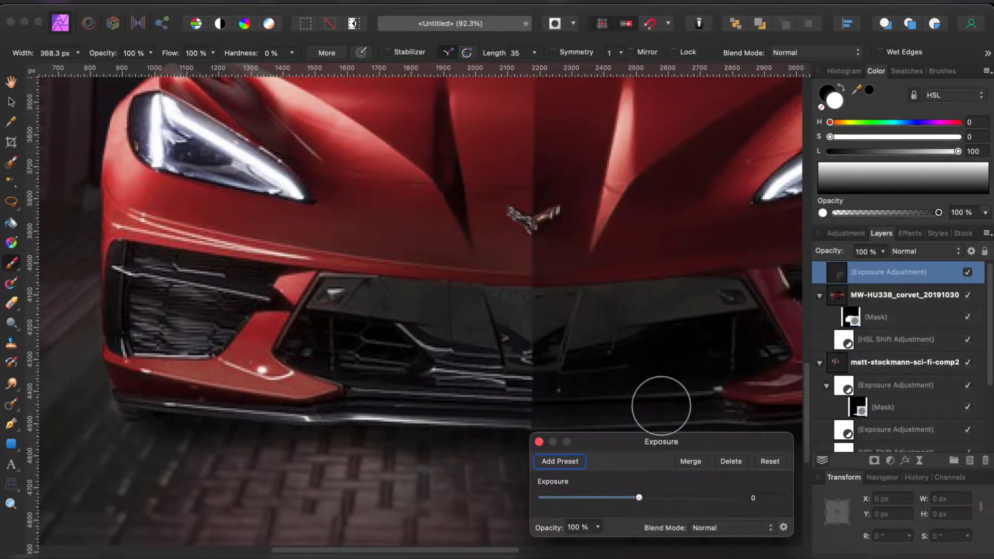
scroll(659, 407, "down", 3)
left_click_drag(637, 498, 609, 497)
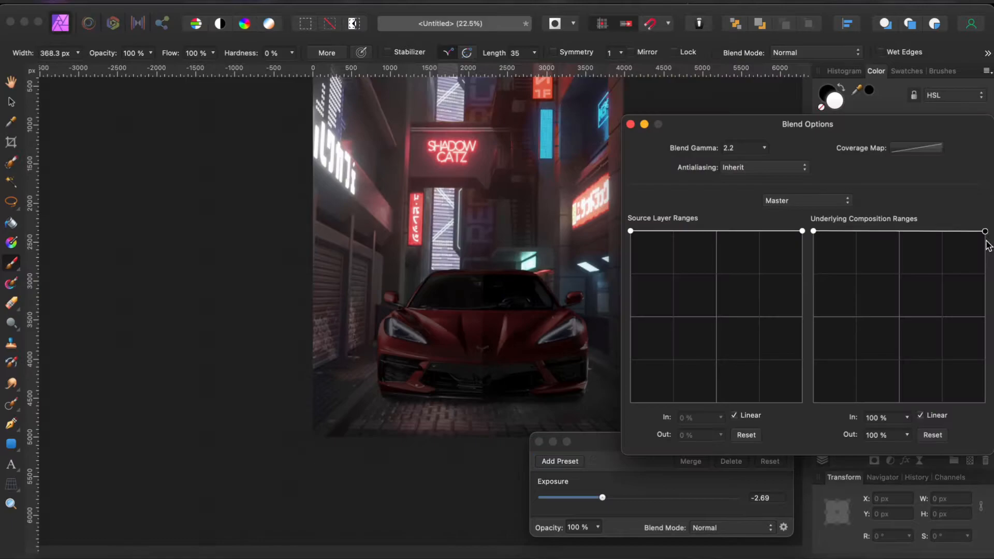
left_click_drag(986, 231, 985, 376)
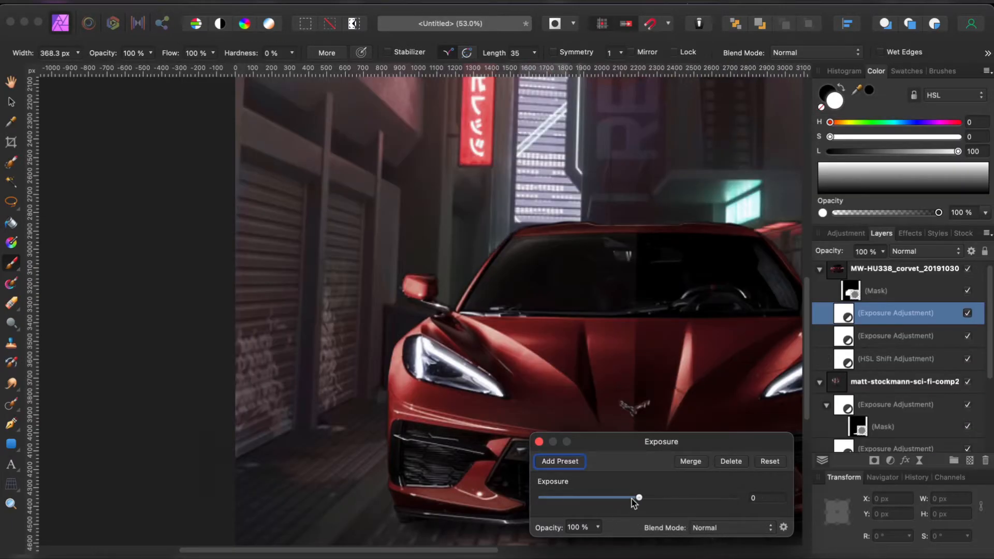
Brighten the headlights through a masked positive exposure adjustment and paint a large soft white glow over the right headlight on the fill's mask.
left_click_drag(633, 500, 688, 497)
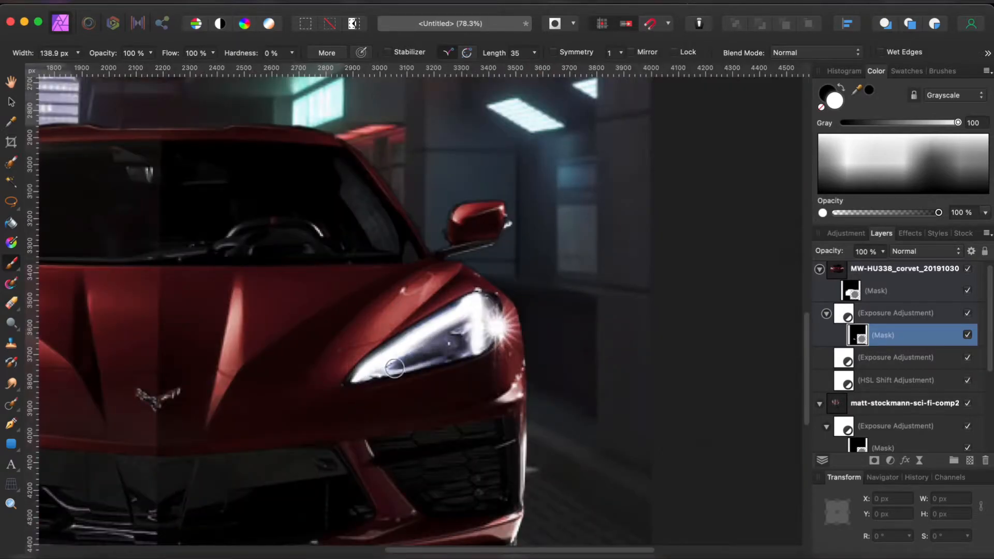
left_click(282, 472)
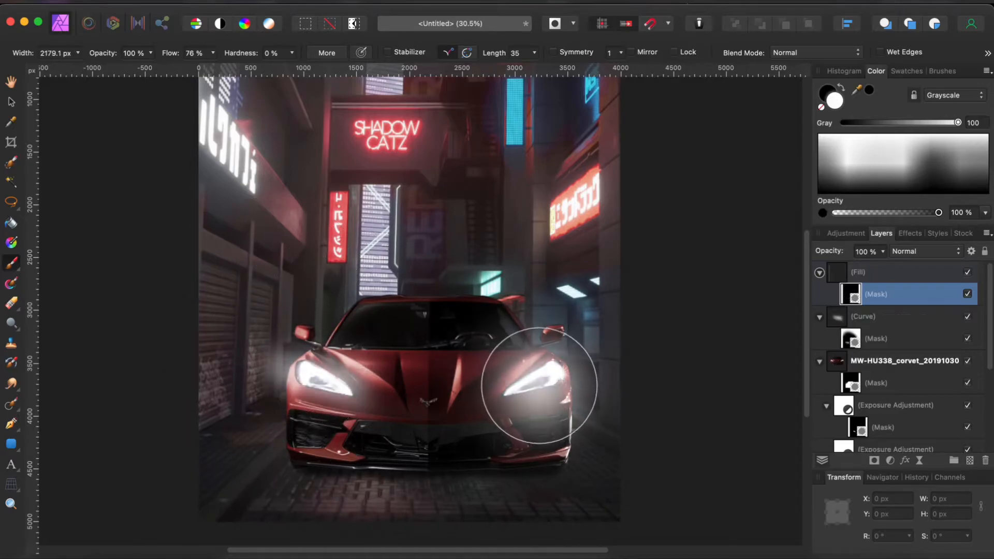
left_click_drag(539, 381, 544, 390)
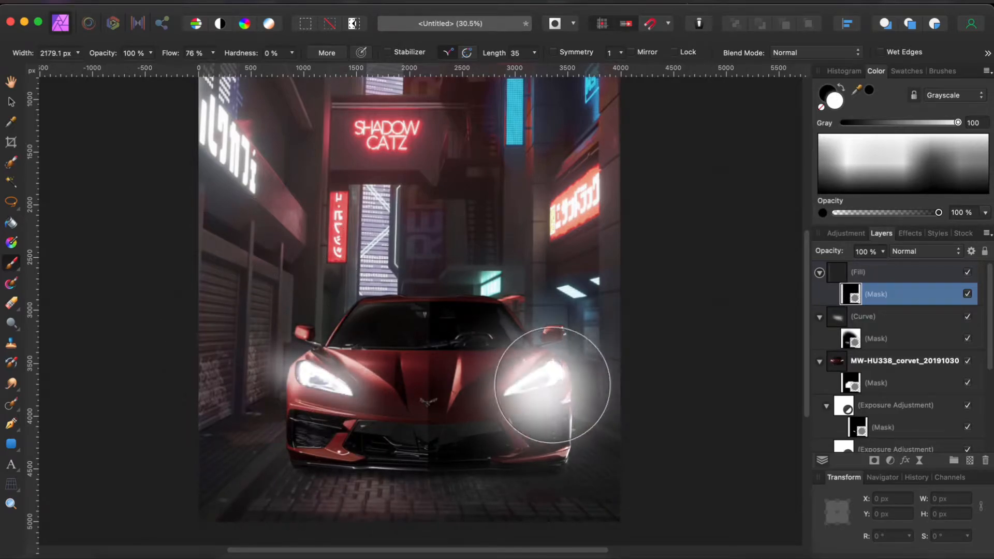
Invert the red fill layer's mask and paint a soft red glow over the red neon signs with a 0% hardness brush.
left_click_drag(333, 311, 455, 366)
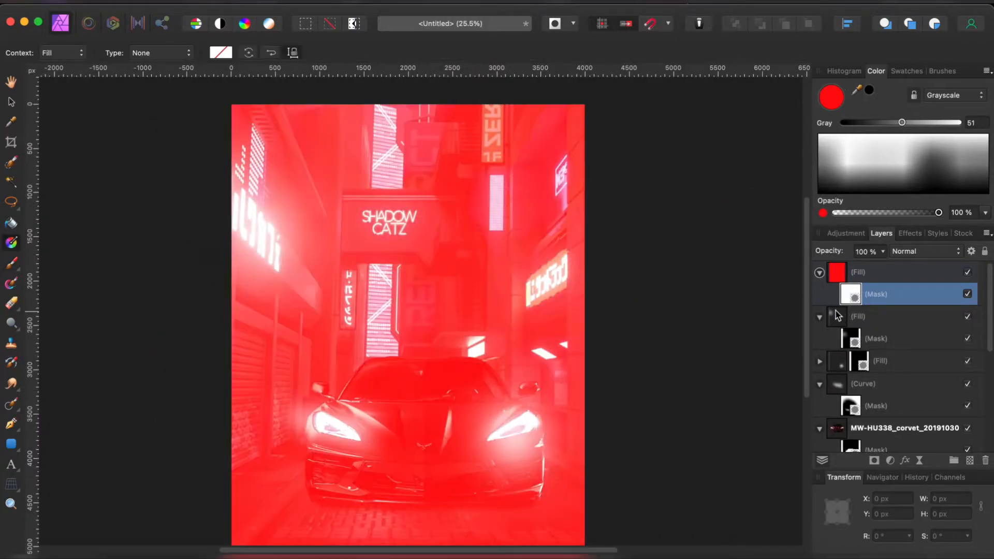
key("super+i")
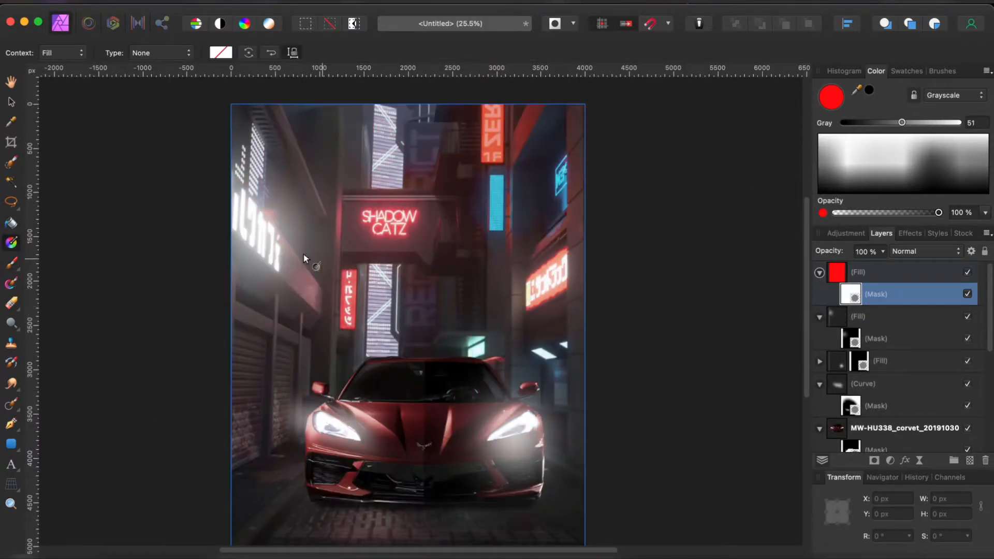
key("b")
left_click(503, 135)
left_click(385, 233)
left_click(348, 306)
scroll(384, 250, "down", 3)
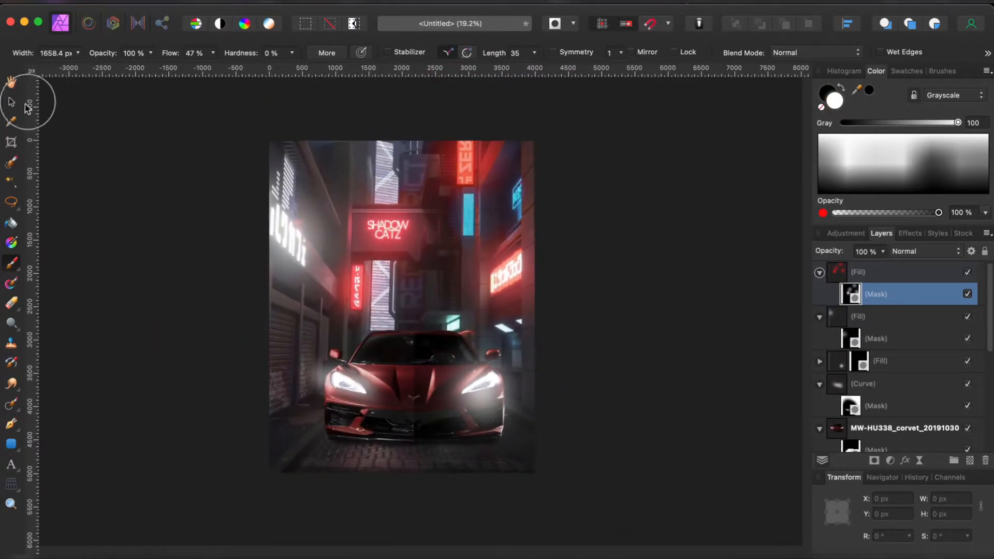
Raise the output black level slightly in a levels adjustment inside the car layer to lift its shadows.
left_click(14, 98)
key("h")
scroll(443, 370, "up", 6)
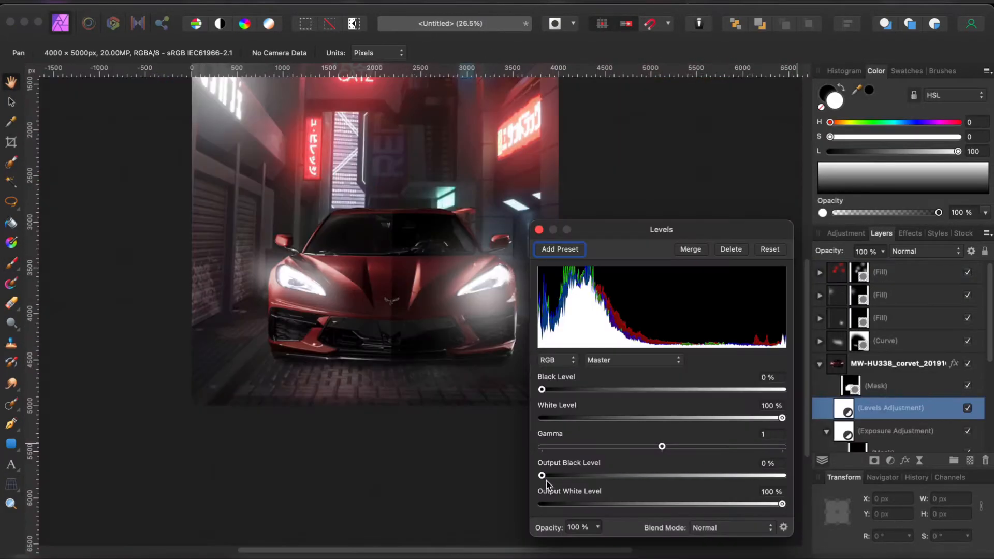
left_click_drag(542, 475, 554, 476)
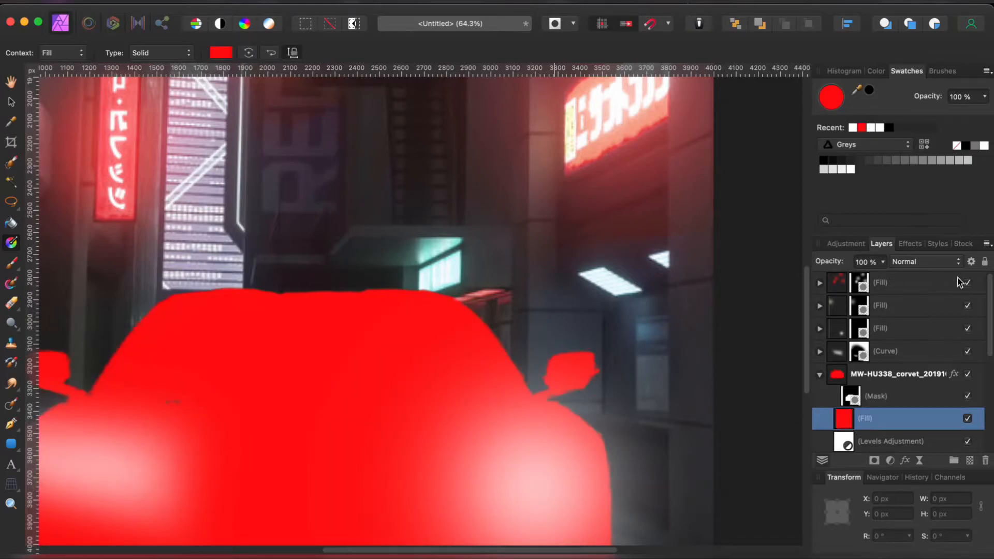
Change the blend mode of the red fill inside the car layer and paint subtle red light on the car through its mask.
left_click(952, 263)
left_click(936, 397)
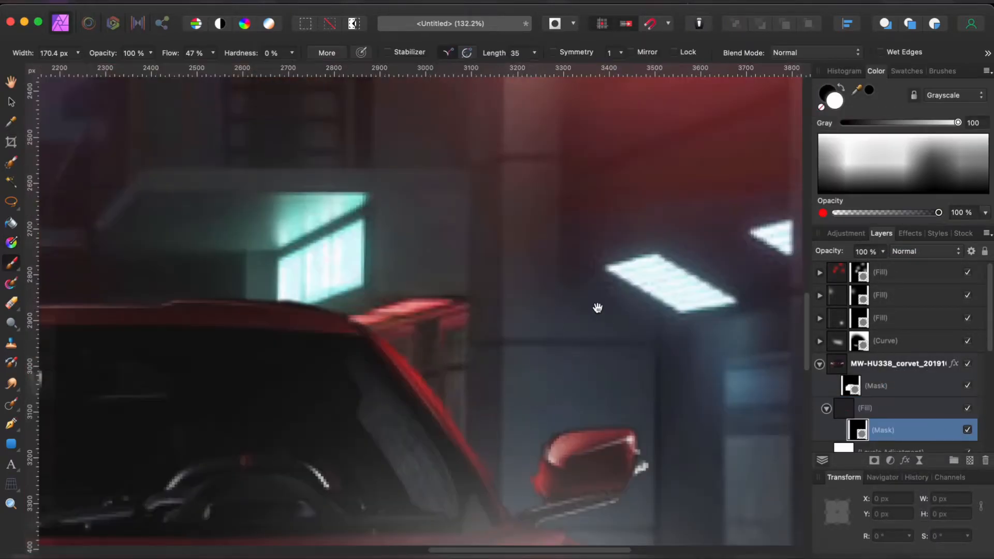
left_click_drag(597, 306, 584, 164)
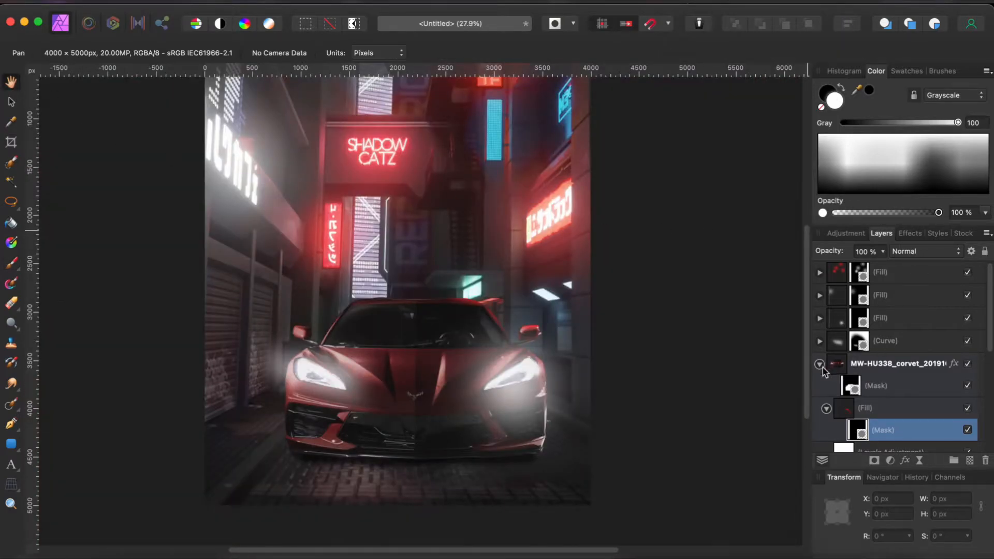
left_click(820, 364)
scroll(900, 388, "down", 2)
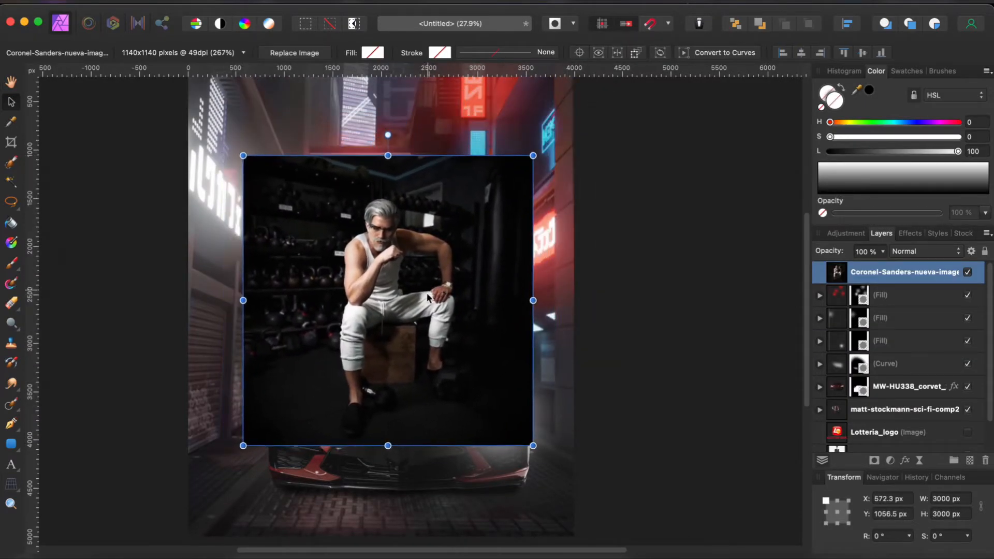
Scale the cut-out seated man down to about 2363 px square and position him sitting on the car.
scroll(427, 296, "up", 8)
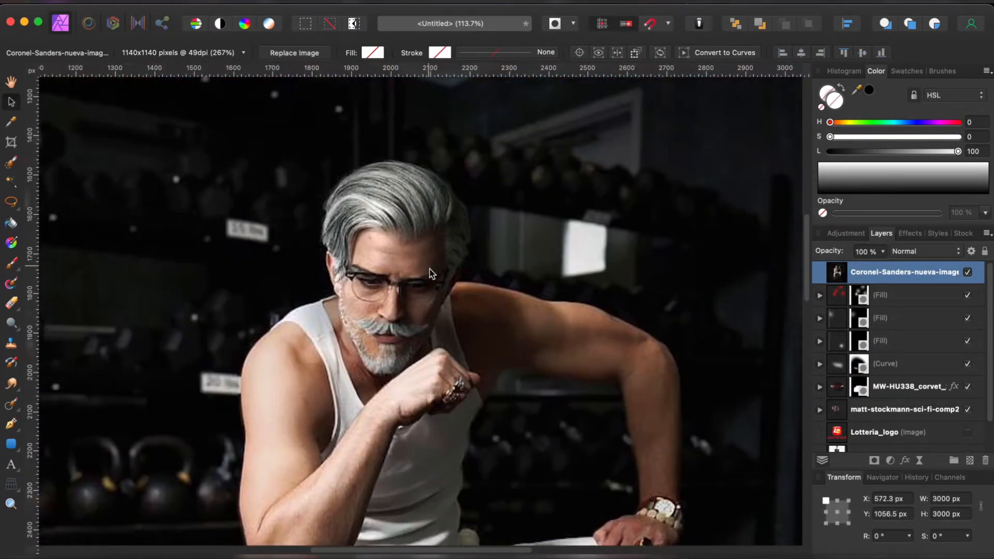
scroll(392, 296, "down", 3)
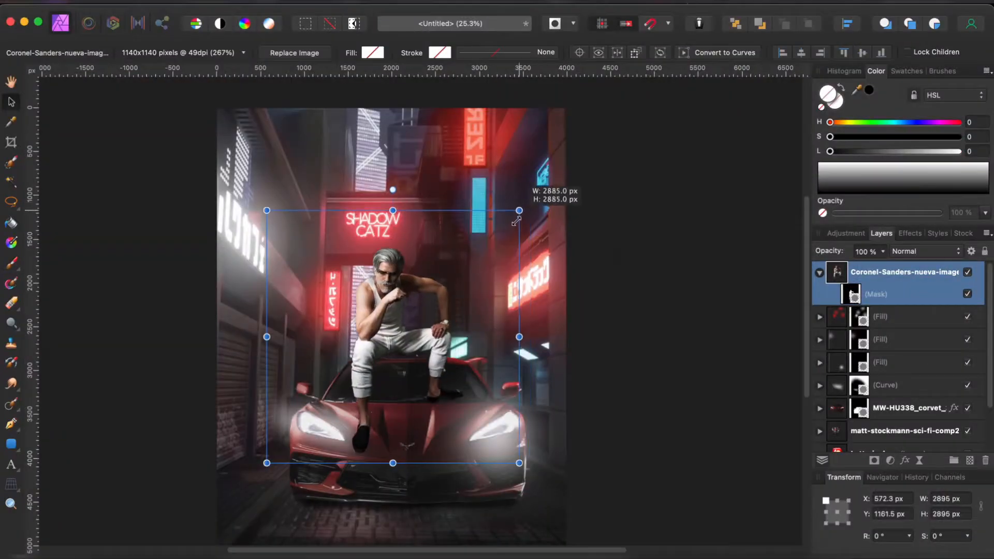
left_click_drag(522, 213, 455, 266)
left_click_drag(452, 330, 464, 354)
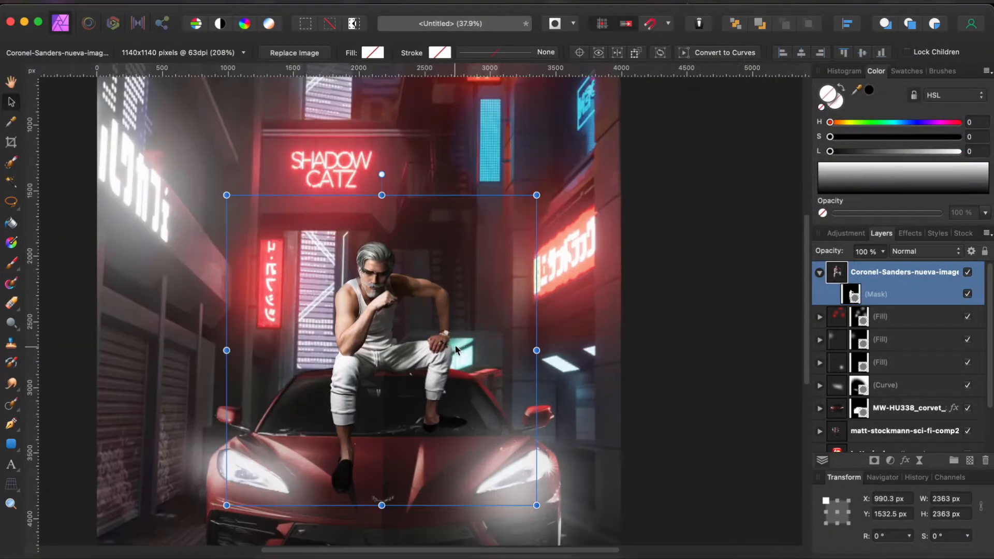
left_click_drag(453, 350, 460, 357)
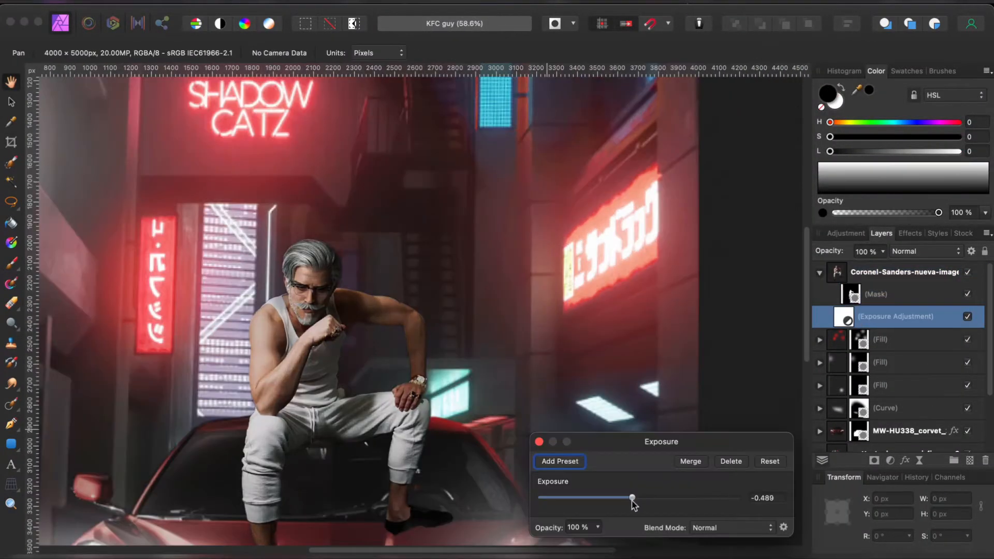
Darken the seated man with a masked exposure adjustment and shape the shadow under his shoe on the car's brightness/contrast mask.
left_click_drag(630, 497, 604, 497)
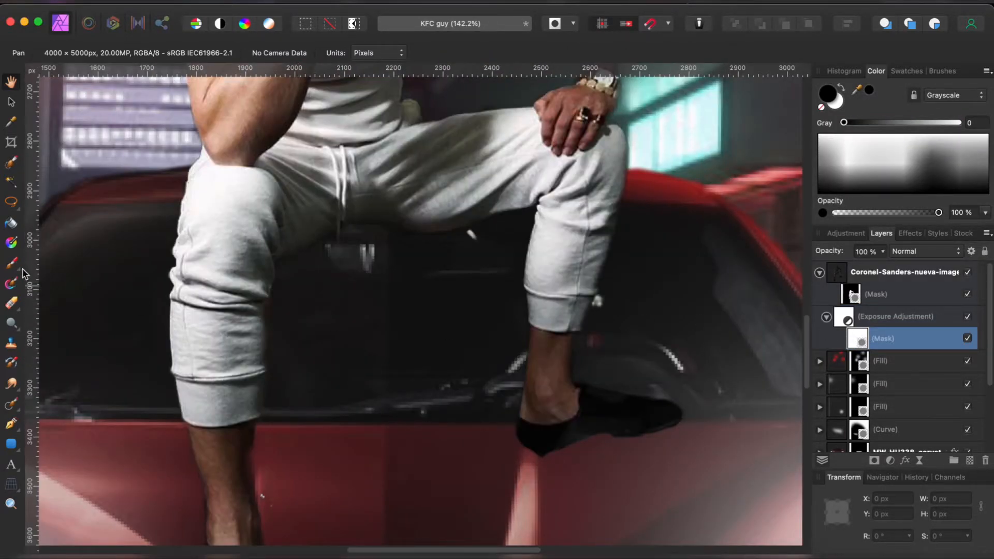
left_click(10, 263)
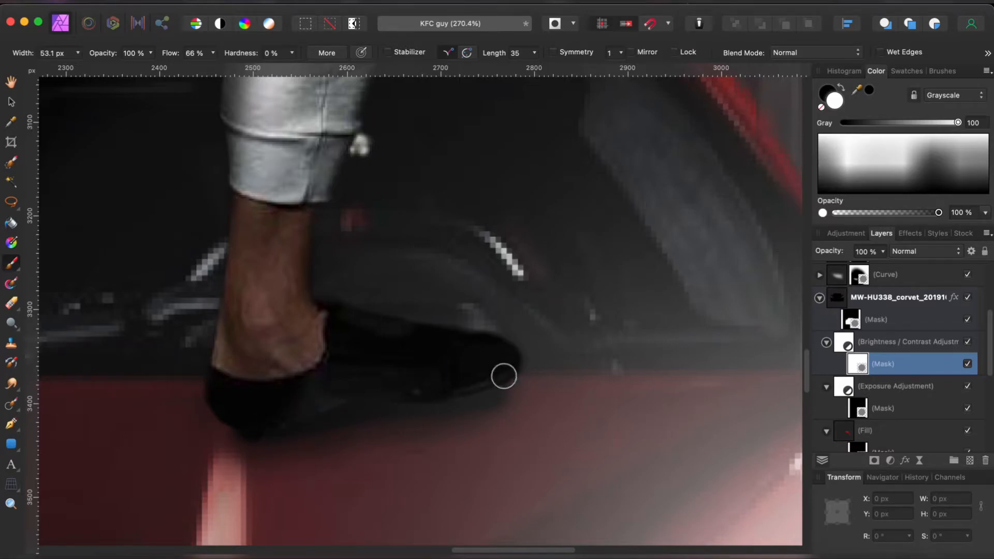
scroll(542, 396, "down", 10)
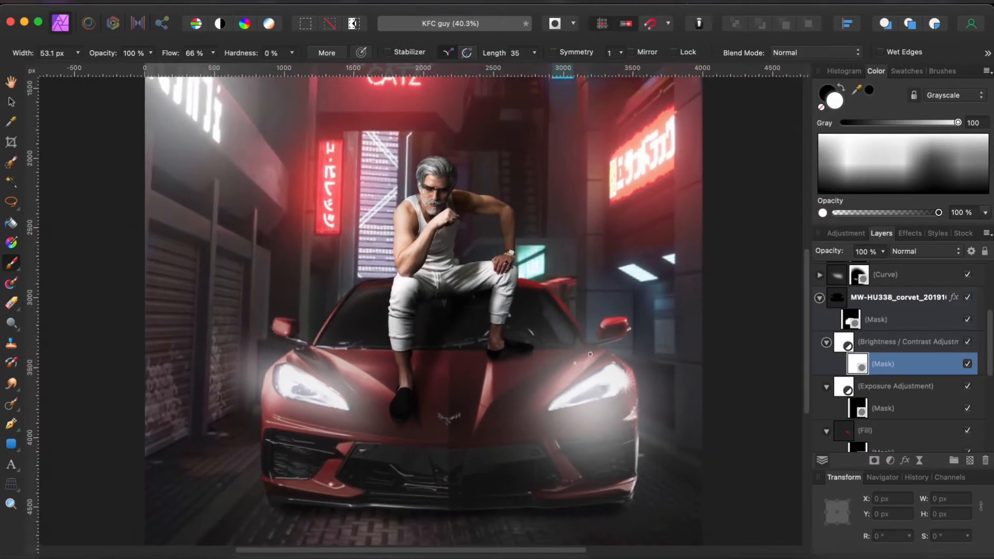
scroll(590, 354, "down", 5)
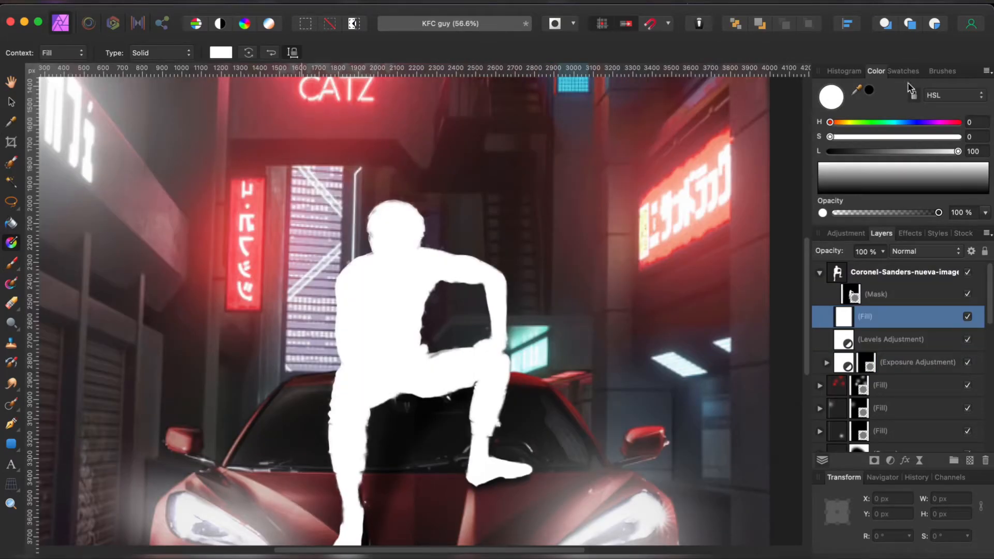
Recolour the white fill inside the seated man's layer to red and set its blend mode to Add.
left_click(905, 71)
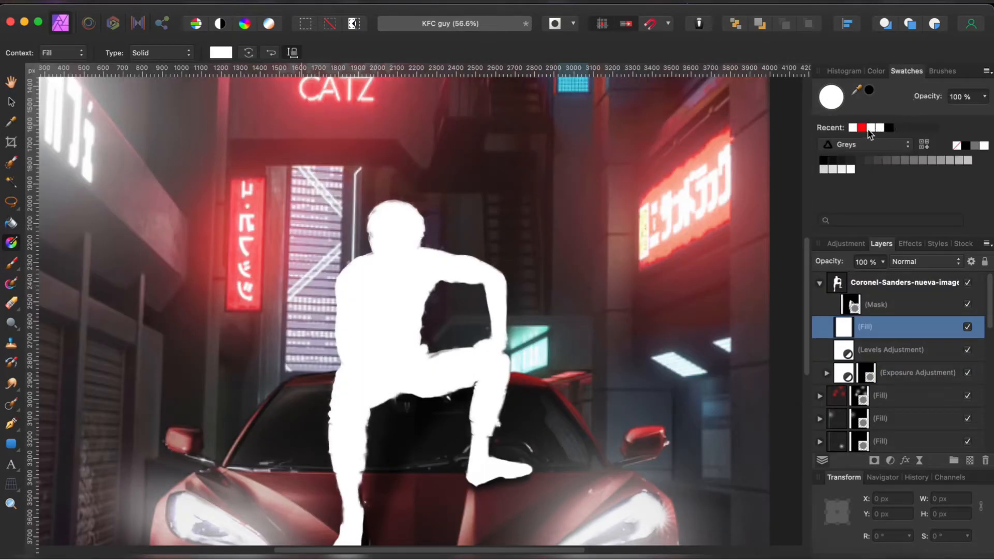
left_click(861, 127)
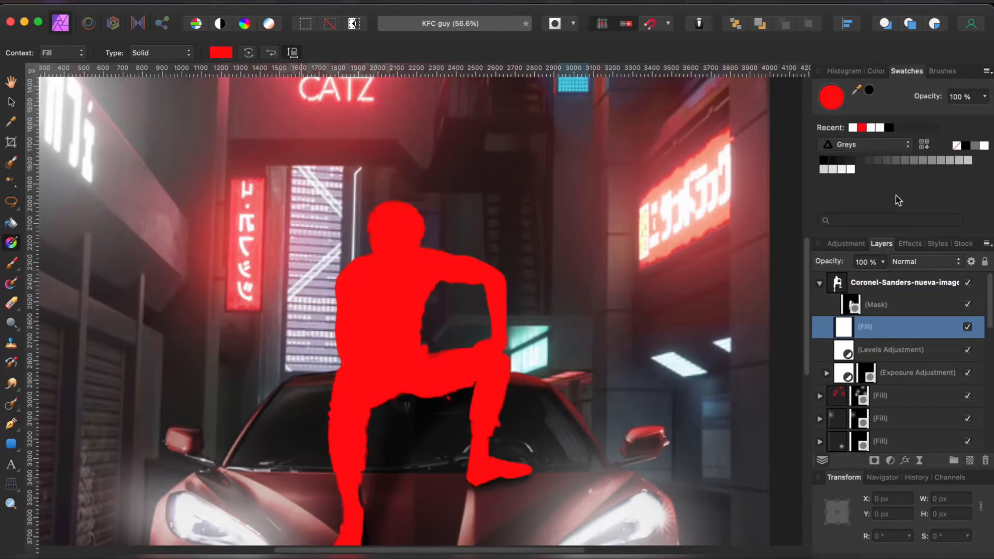
left_click(924, 261)
left_click(912, 398)
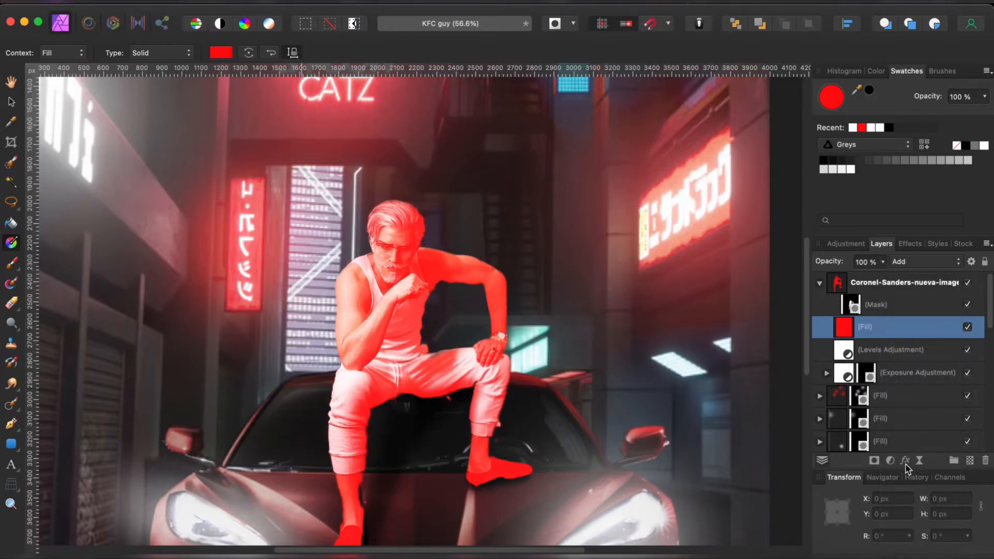
Add an inverted mask to the man's red fill and paint a red rim light along the edges of his arm and leg.
left_click(877, 462)
key("super+i")
left_click_drag(214, 362, 197, 404)
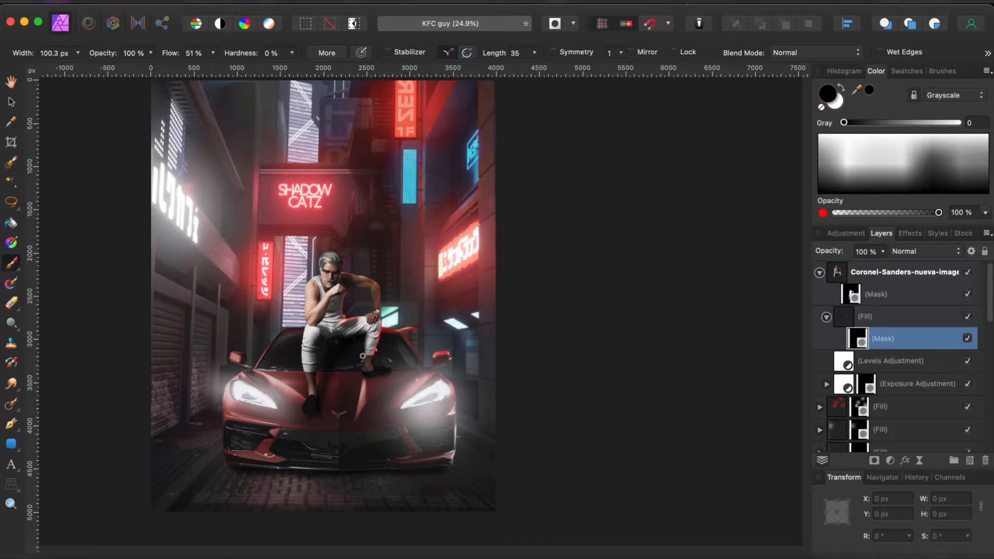
scroll(362, 355, "right", 3)
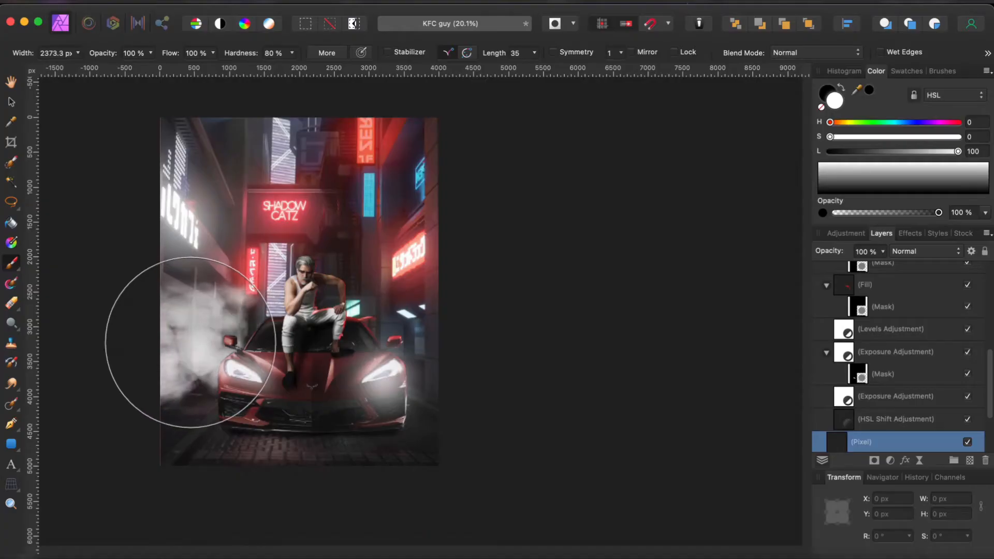
Paint white smoke behind the car on a separate pixel layer and soften it with the eraser at 44% opacity.
mouse_move(177, 337)
left_mouse_down()
mouse_move(291, 364)
mouse_move(406, 355)
mouse_move(463, 338)
left_mouse_up()
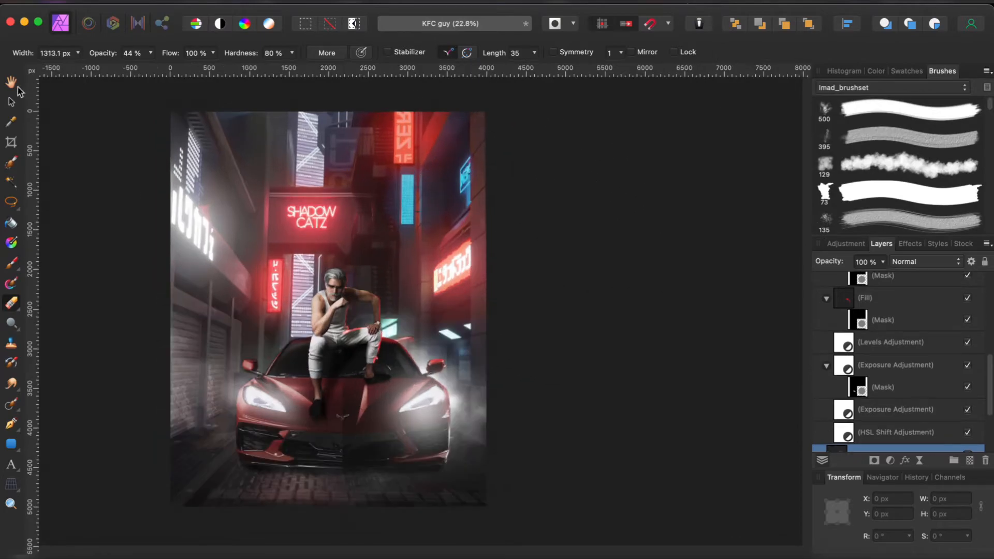
left_click(11, 81)
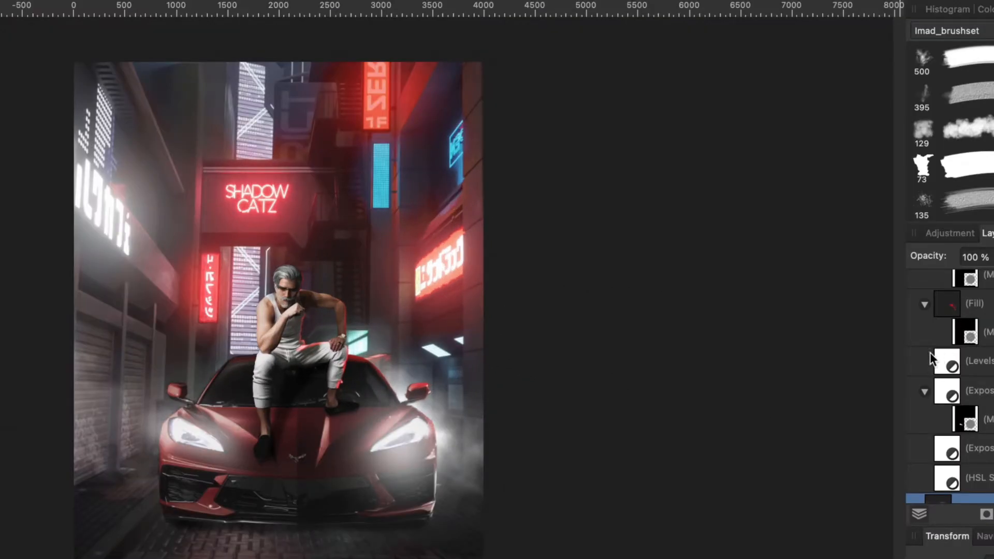
Blur the street layer with a live Depth of Field filter in Tilt Shift mode at a 10.6 px radius.
scroll(969, 339, "up", 2)
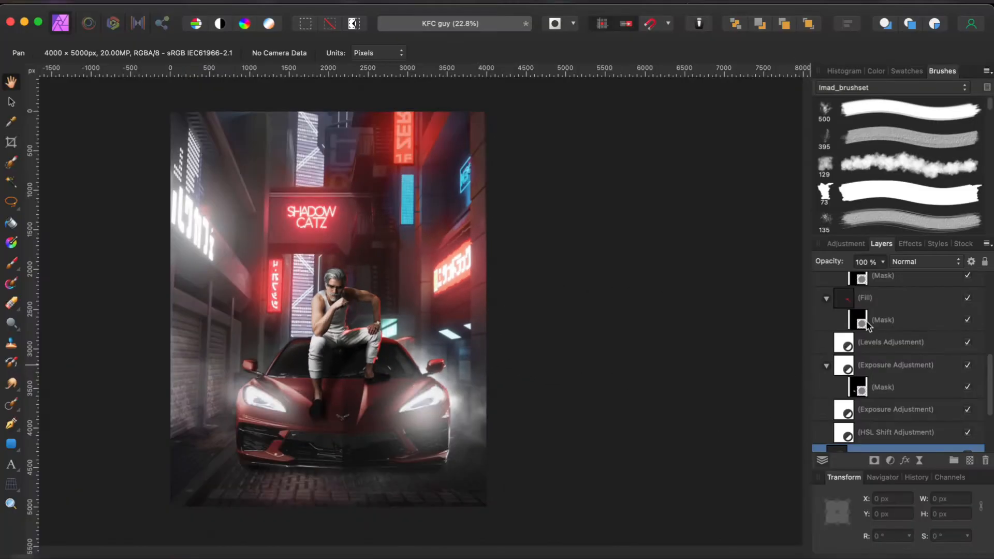
scroll(953, 338, "up", 5)
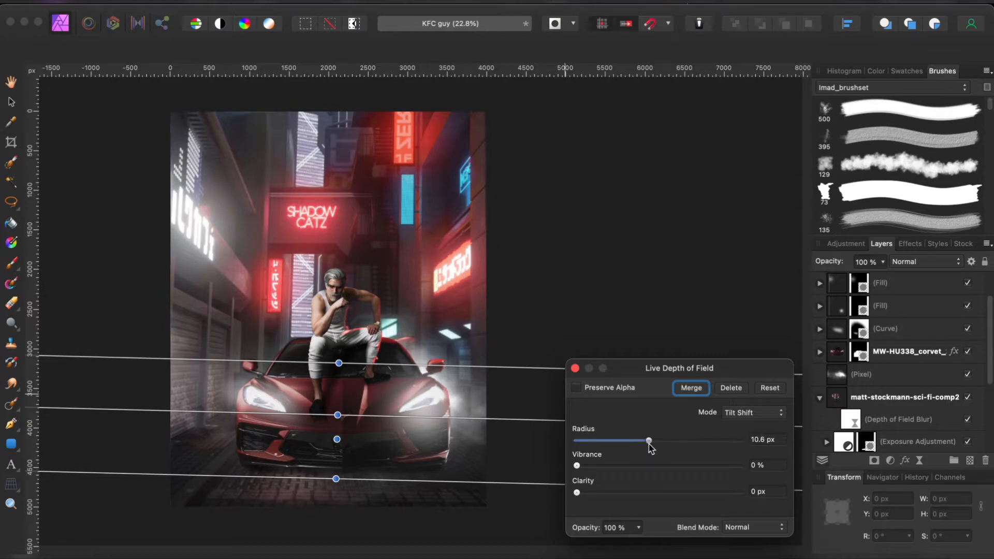
left_click(575, 368)
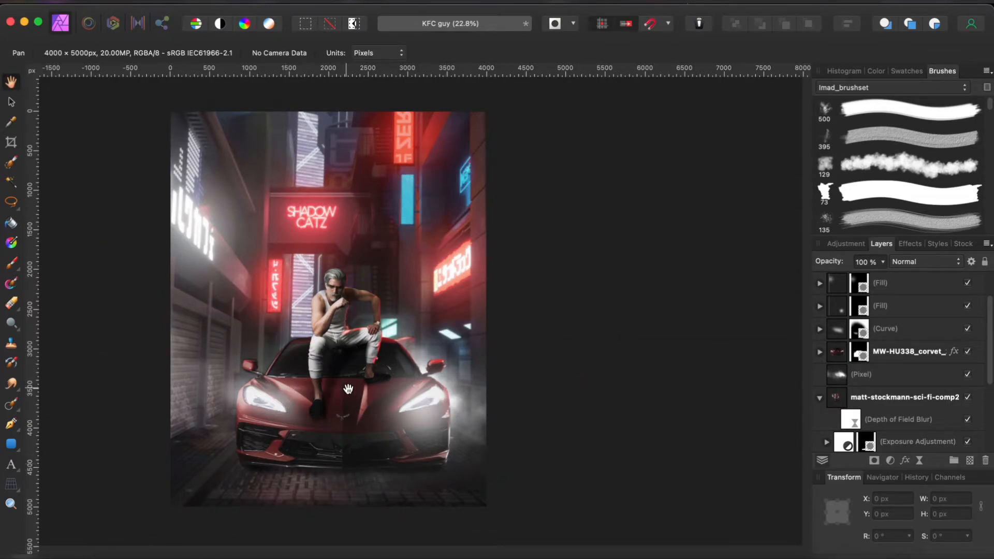
Select the two hidden suit images at the base of the layer stack, move them up and show the suit-tuxedo image.
scroll(362, 367, "up", 5)
scroll(362, 368, "down", 4)
scroll(329, 416, "down", 2)
scroll(847, 371, "down", 5)
scroll(847, 373, "down", 1)
left_click(954, 381)
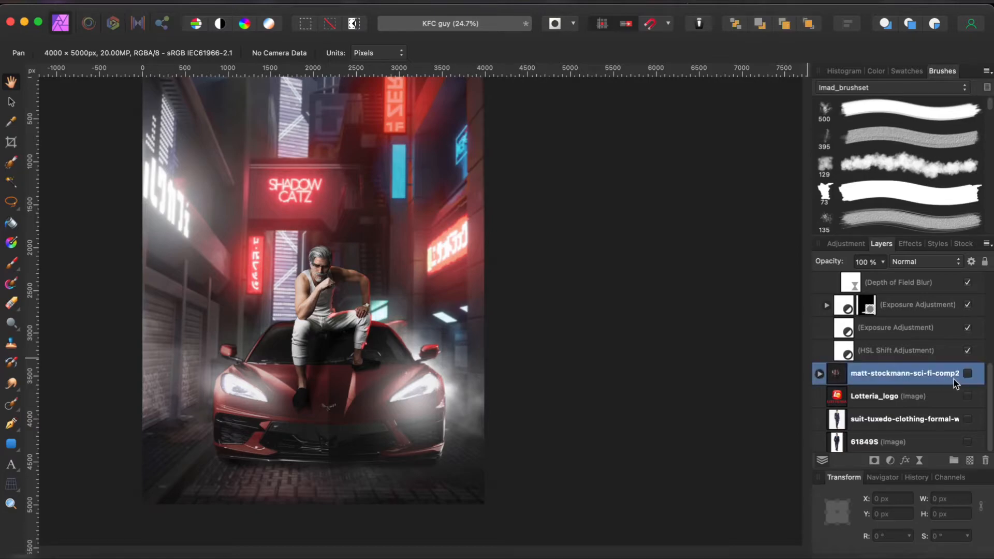
left_click(955, 430)
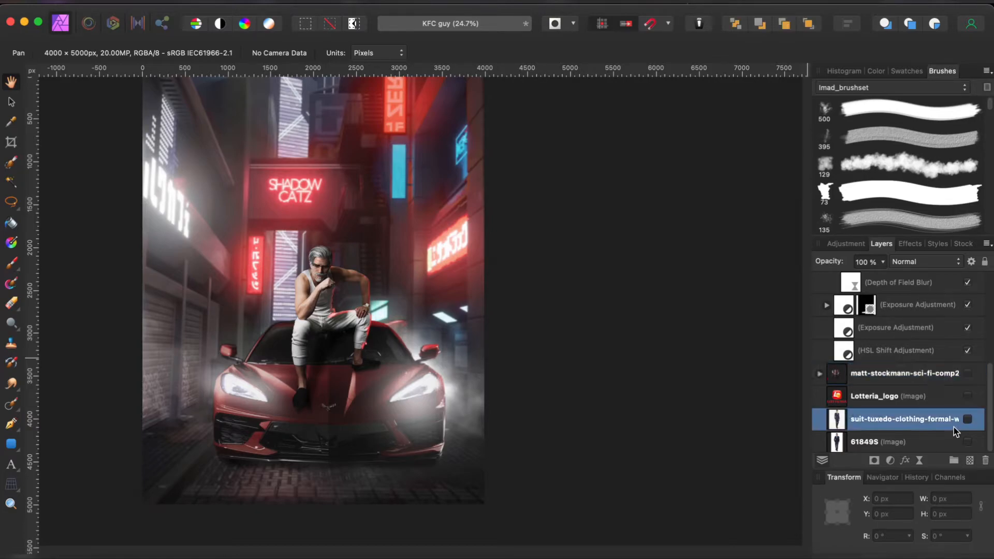
left_click(929, 437, "shift")
mouse_move(928, 423)
left_mouse_down()
mouse_move(925, 272)
mouse_move(934, 409)
left_mouse_up()
left_click(966, 422)
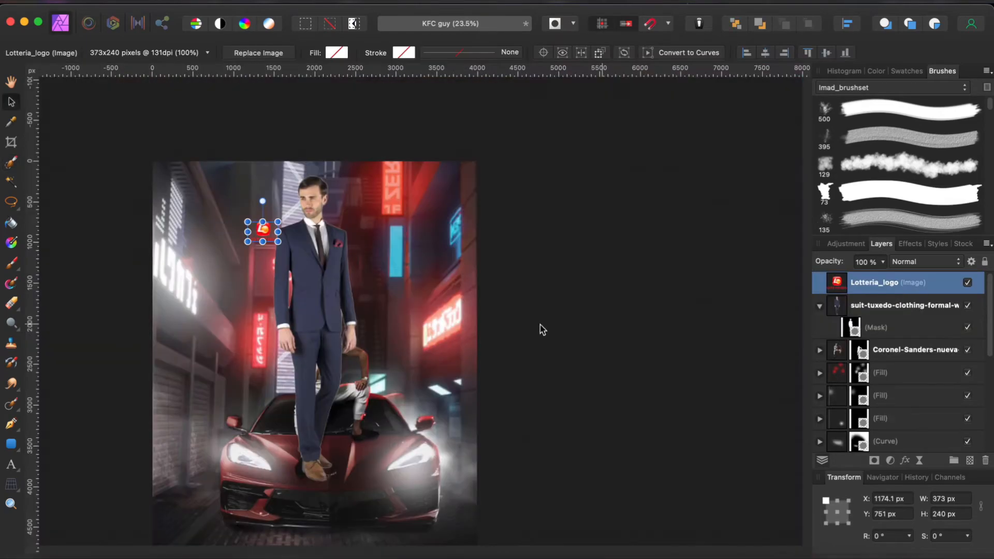
Scale the Lotteria logo to replace the suited man's head, position it over his collar and marquee-select its red badge.
left_click_drag(279, 241, 366, 297)
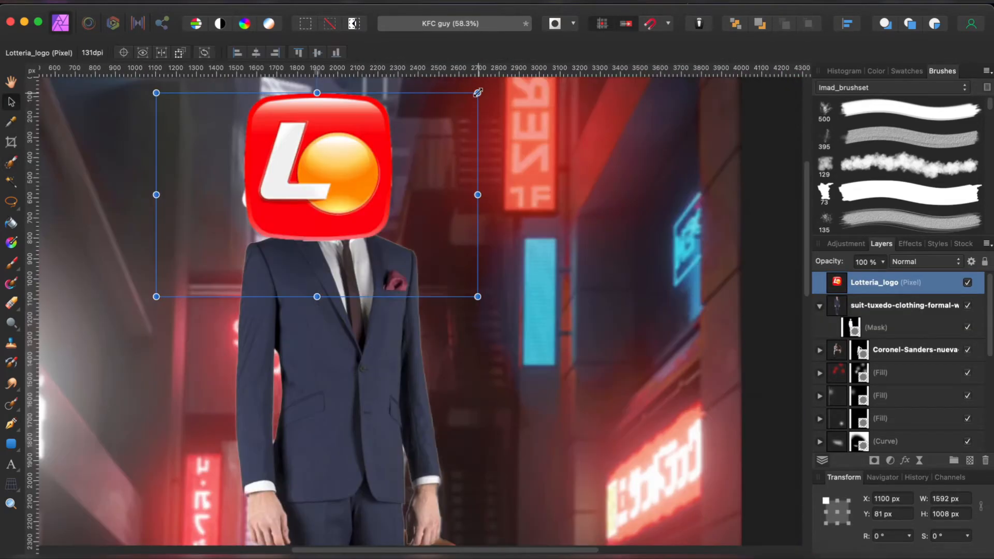
left_click_drag(477, 93, 423, 128)
left_click_drag(366, 220, 414, 189)
key("m")
left_click_drag(267, 122, 395, 231)
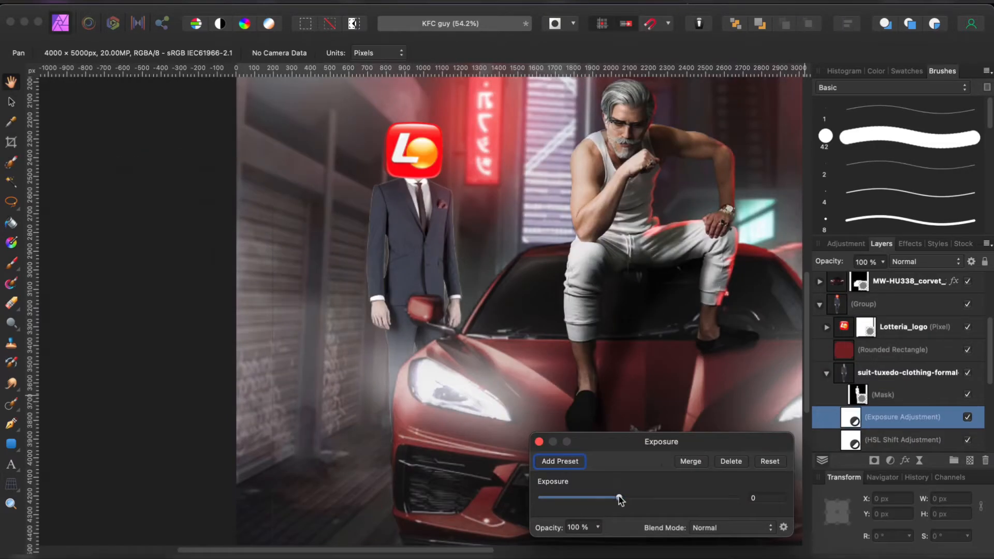
Darken the standing man's suit with a negative exposure adjustment and brush the logo brighter on its own exposure mask.
left_click_drag(620, 499, 592, 498)
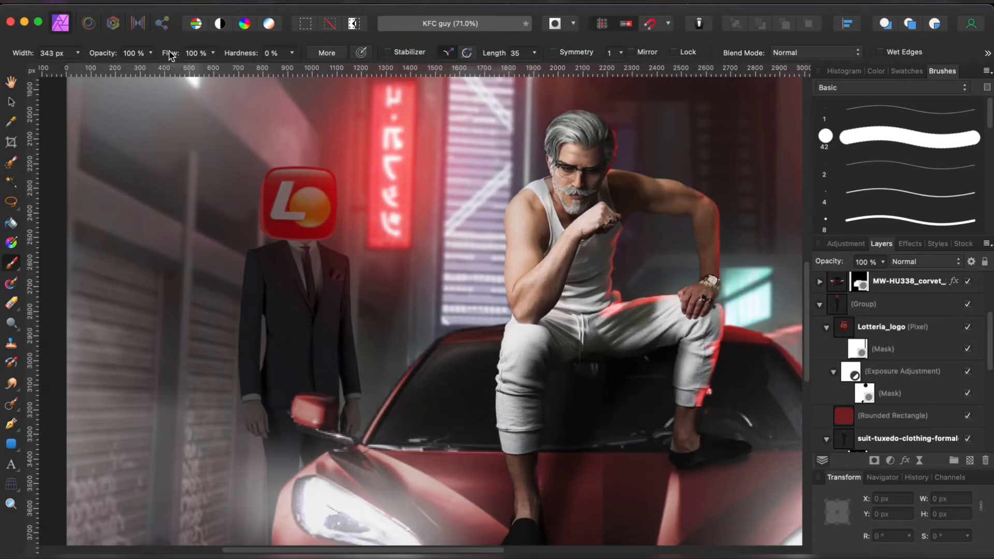
mouse_move(255, 154)
left_mouse_down()
mouse_move(310, 218)
mouse_move(301, 202)
mouse_move(319, 199)
mouse_move(307, 194)
left_mouse_up()
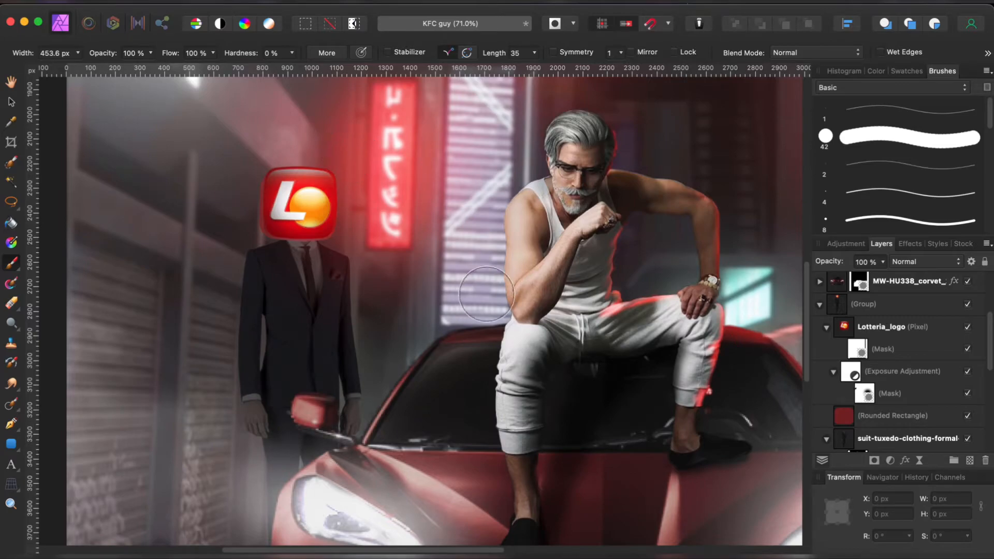
Paint soft light along the outer edge of the suit's sleeve on the fill's mask with a 201.3 px brush.
key("super+0")
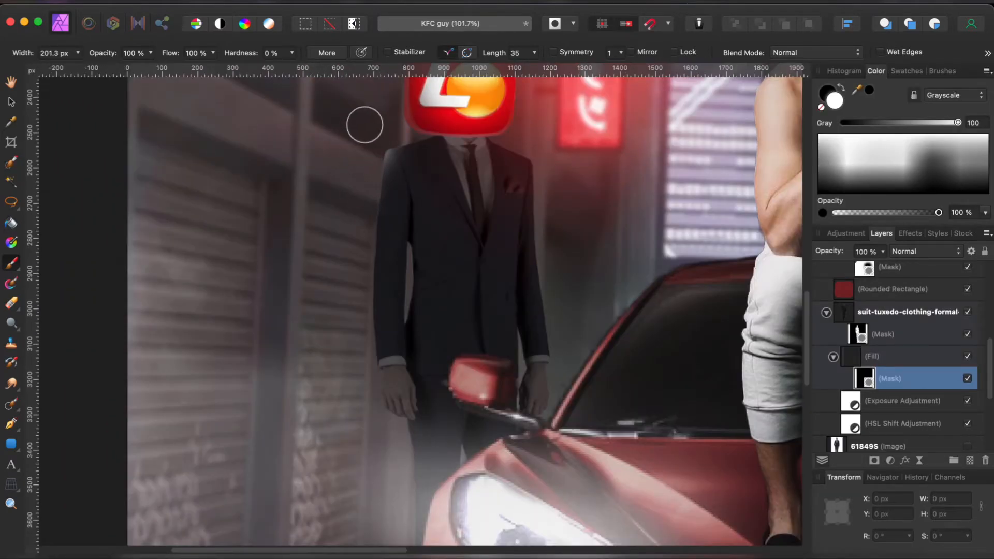
left_click_drag(355, 247, 355, 344)
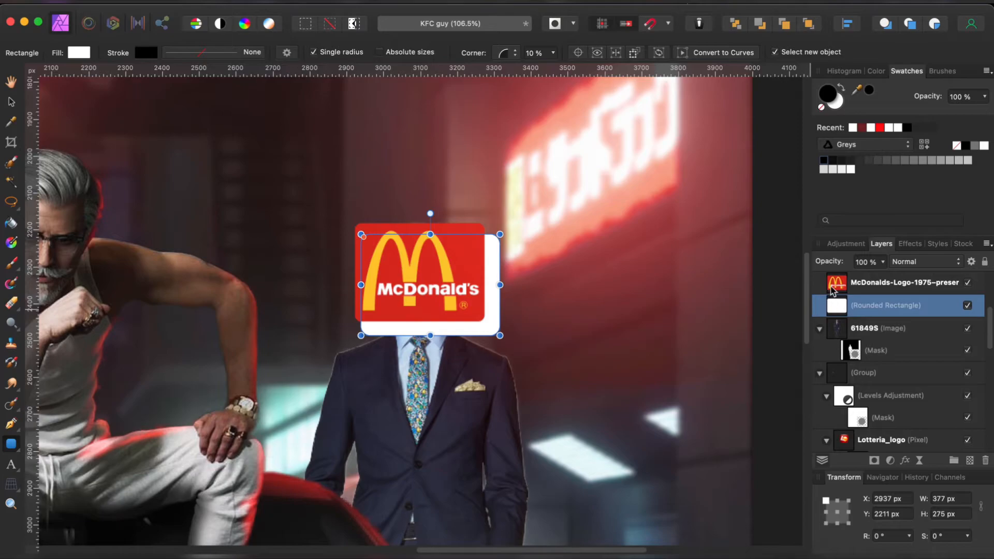
Align the white rounded rectangle behind the McDonald's logo above the suited man's collar.
left_click(12, 103)
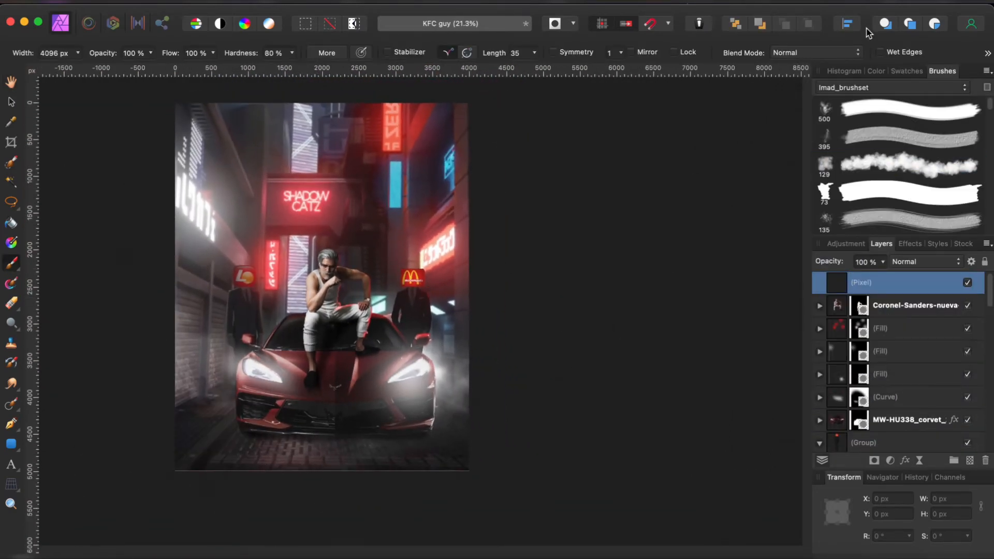
Paint light grey fog at 84 lightness across the foot of the scene on the new pixel layer with a 2515.5 px brush.
left_click(876, 71)
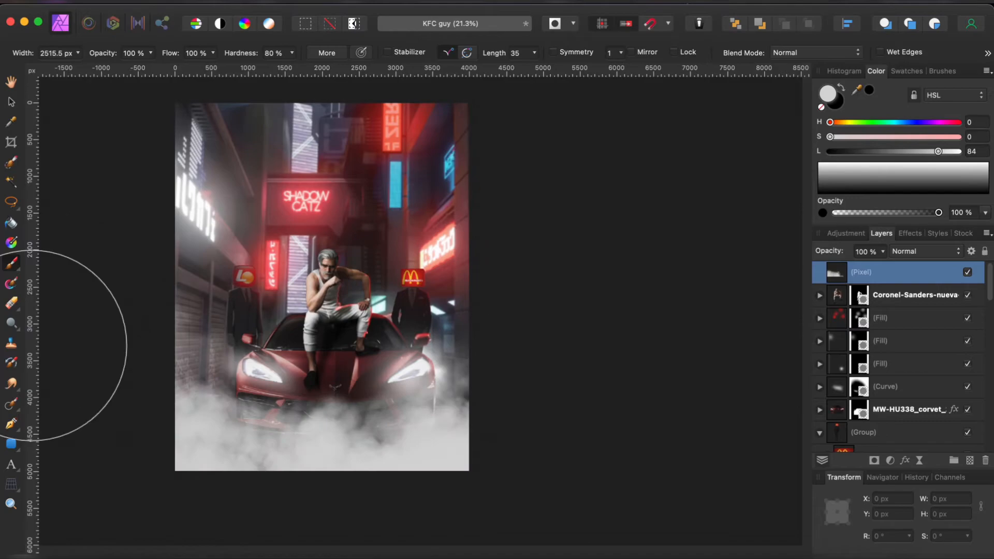
mouse_move(88, 343)
left_mouse_down()
mouse_move(228, 395)
mouse_move(366, 406)
mouse_move(455, 392)
left_mouse_up()
Paint the ground beneath the car's front on the background image's exposure mask with an enlarged soft brush at 81% flow.
scroll(917, 330, "down", 8)
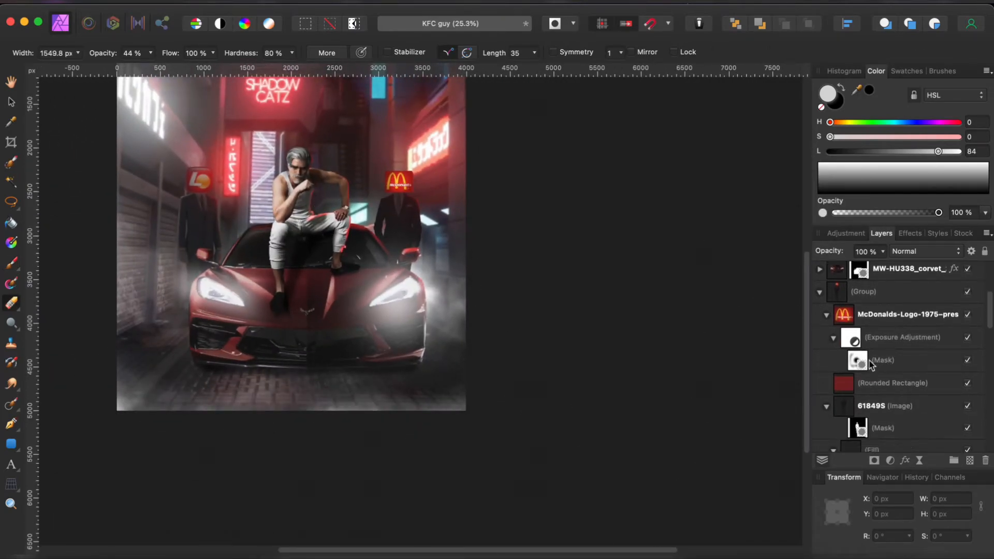
scroll(875, 364, "down", 10)
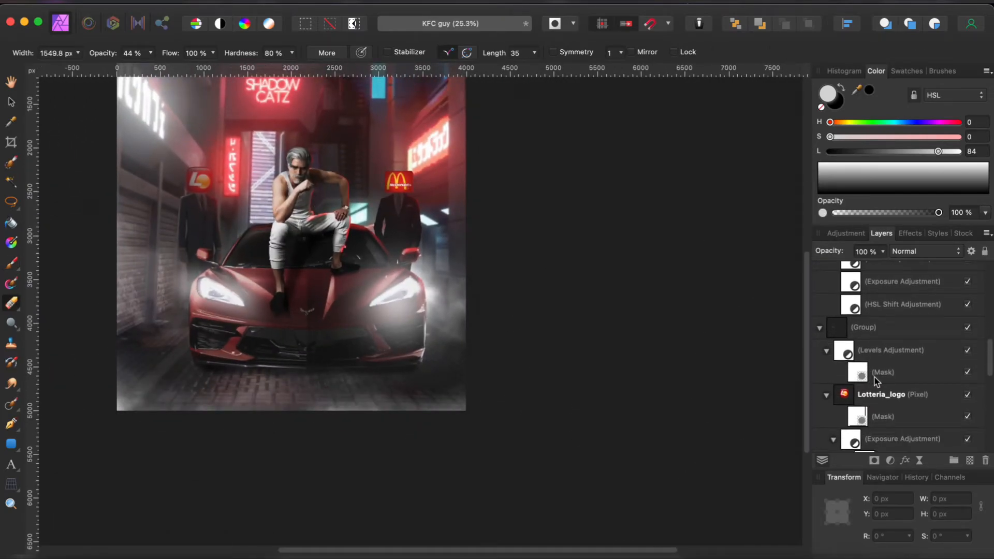
scroll(873, 390, "down", 10)
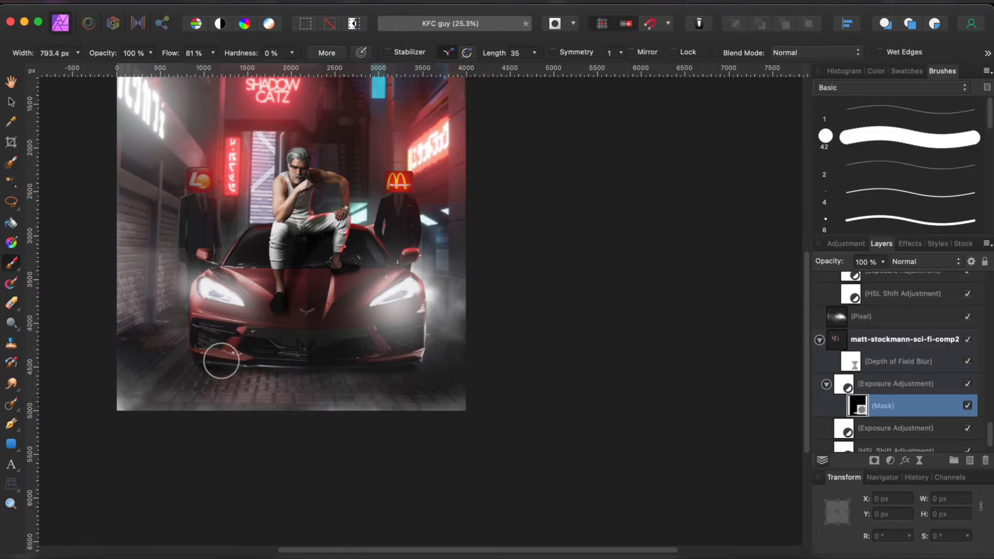
key("]")
mouse_move(296, 392)
left_mouse_down()
mouse_move(366, 402)
mouse_move(365, 382)
left_mouse_up()
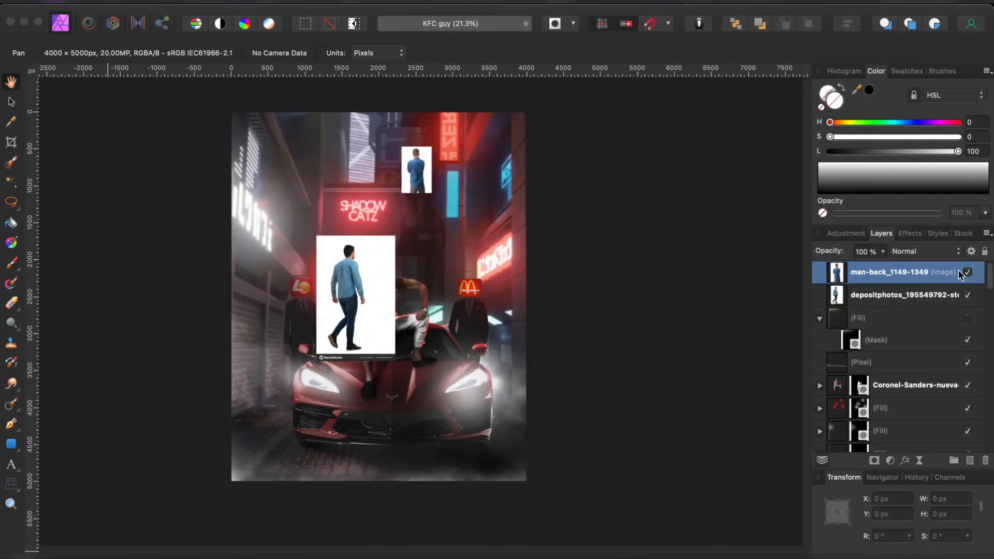
Hide the man-back image and place the enlarged, masked walking man at the picture's left edge.
left_click(967, 272)
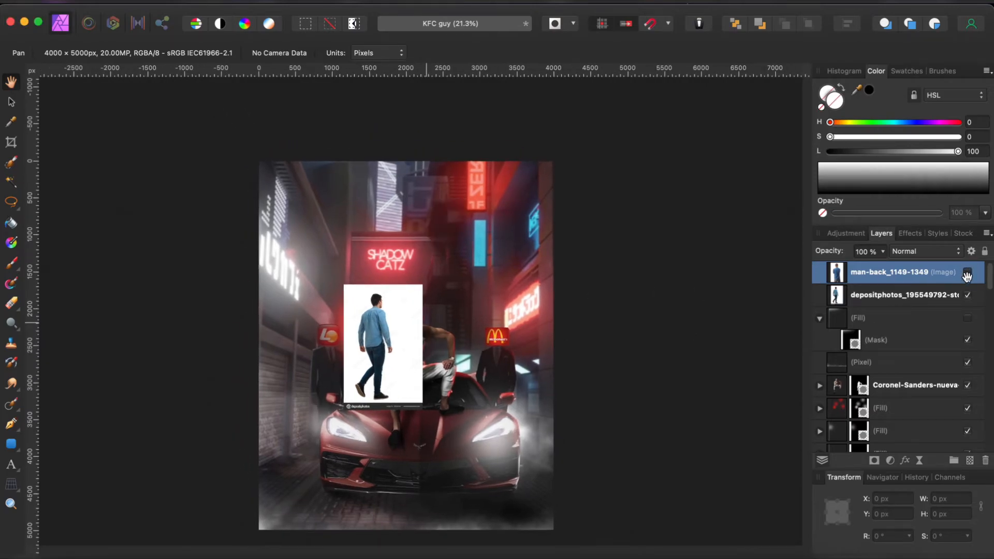
left_click(967, 296)
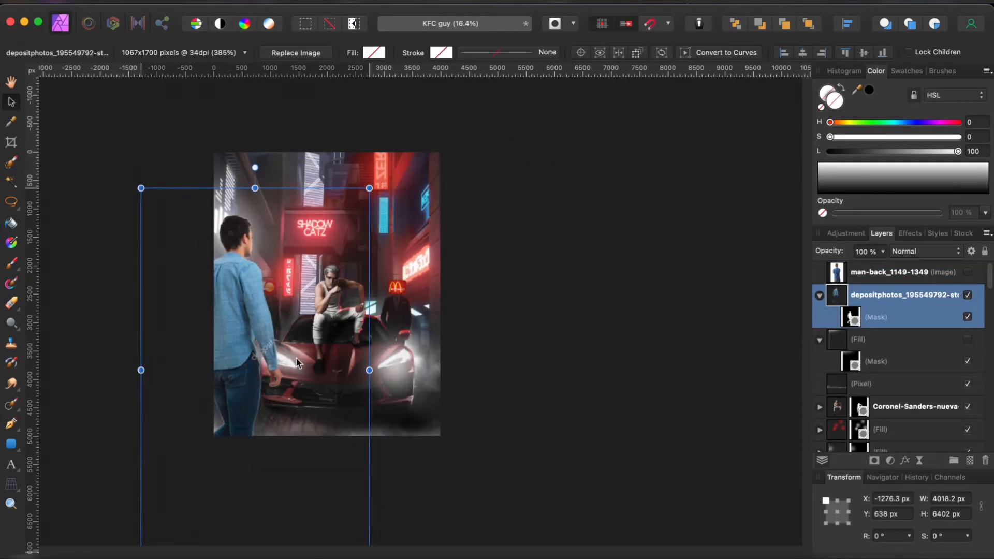
left_click_drag(299, 355, 280, 383)
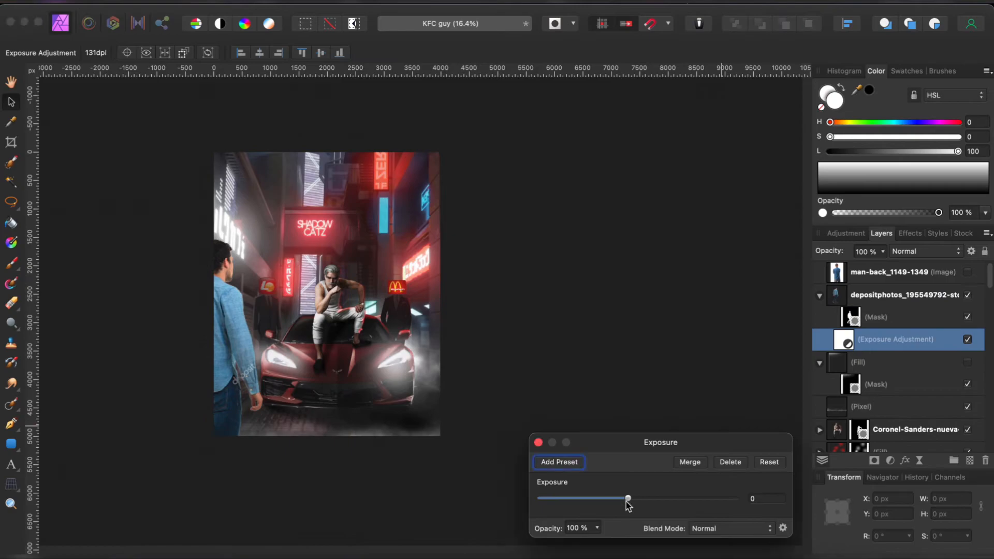
Darken the walking man with a negative exposure adjustment and refine the rim light along his sleeve on the fill's mask.
left_click_drag(628, 498, 575, 514)
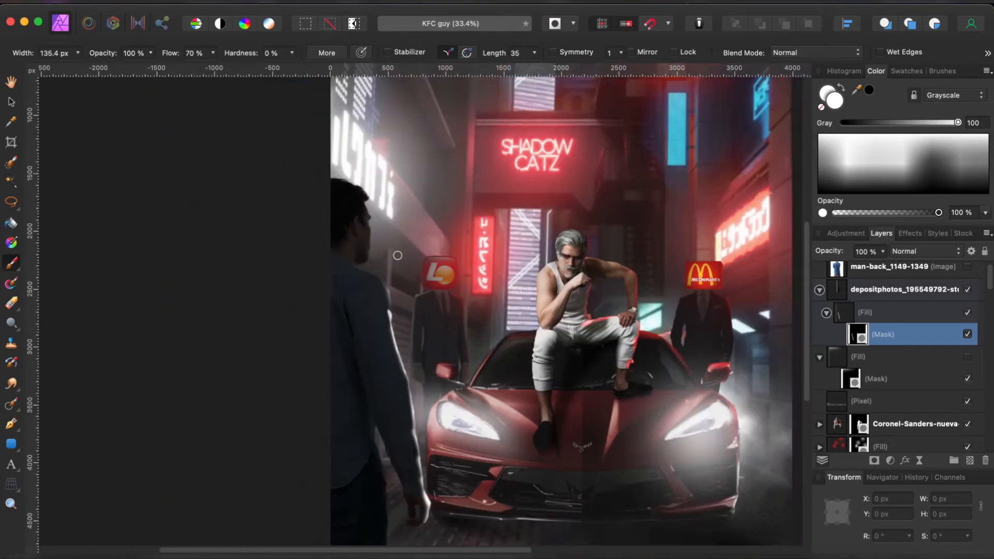
scroll(364, 317, "down", 5)
key("x")
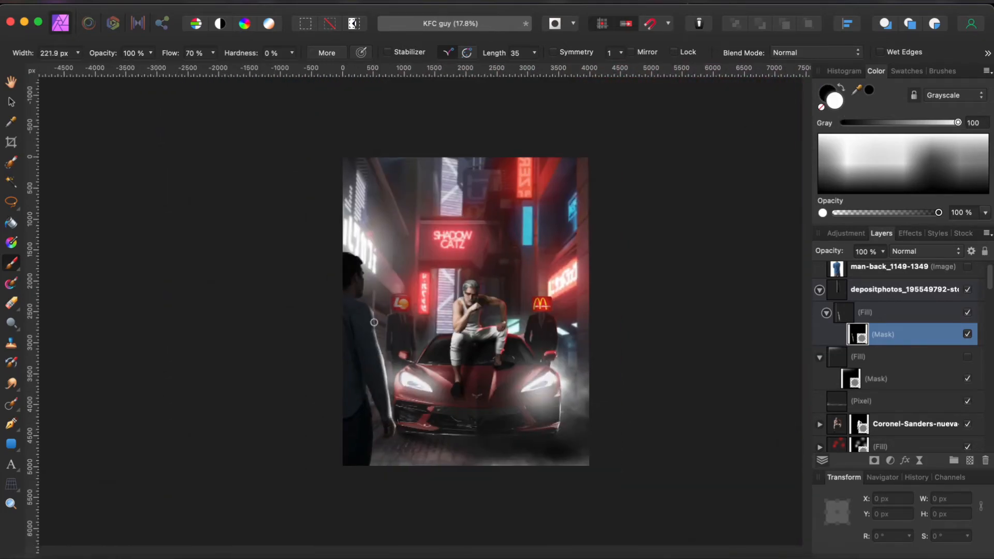
scroll(385, 363, "up", 4)
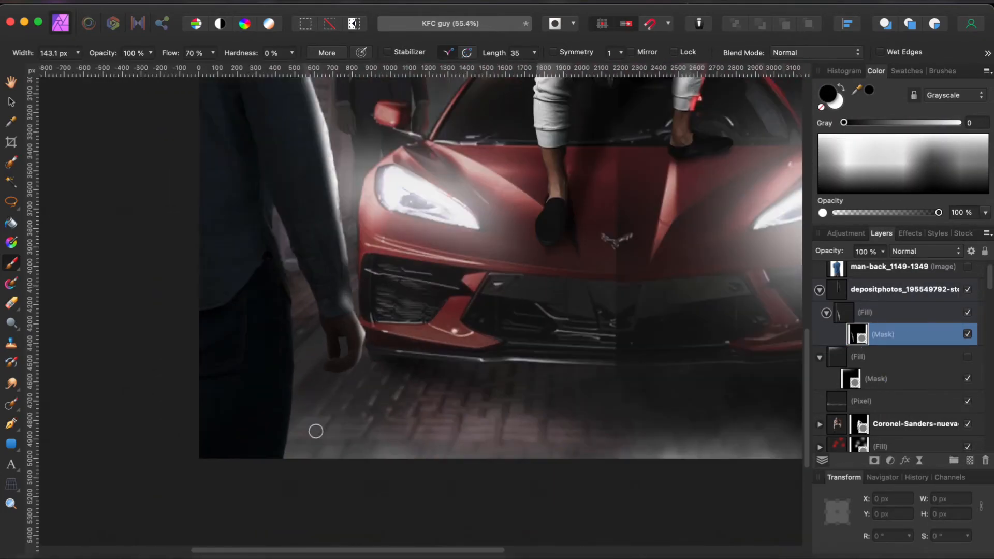
Cut out the man-back figure with a mask and position it at the picture's right edge.
left_click(875, 461)
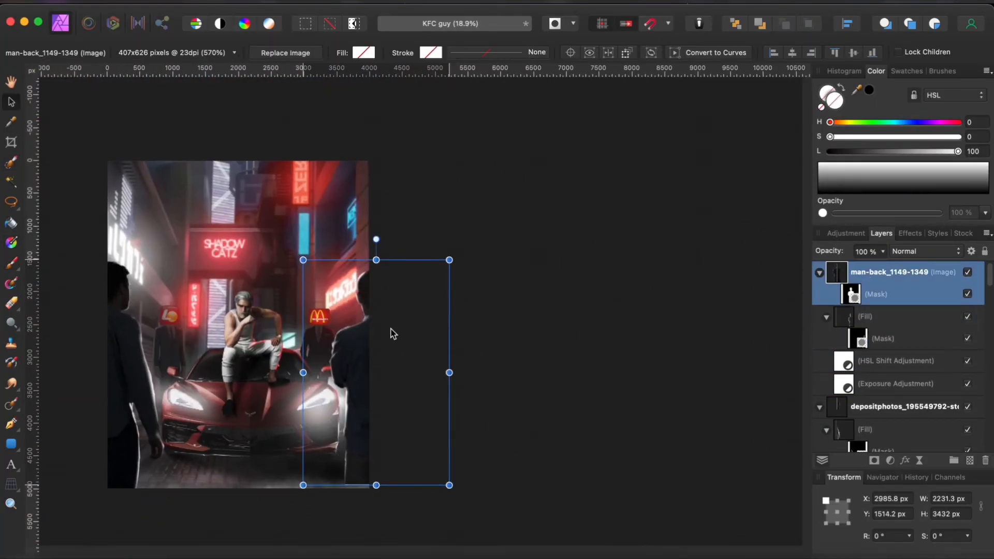
left_click_drag(393, 333, 391, 335)
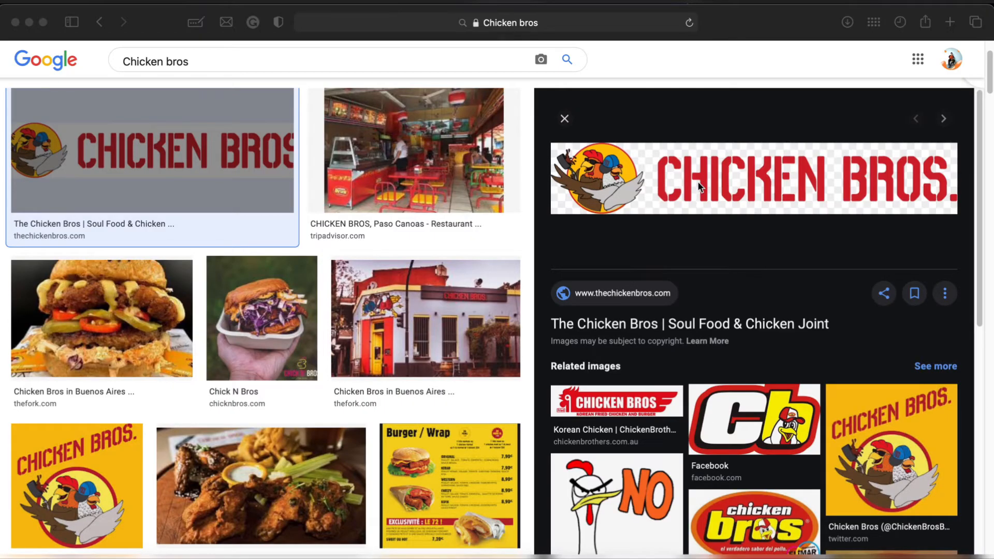
Save the Chicken Bros logo image from the browser to Downloads and switch back to Affinity Photo.
right_click(700, 181)
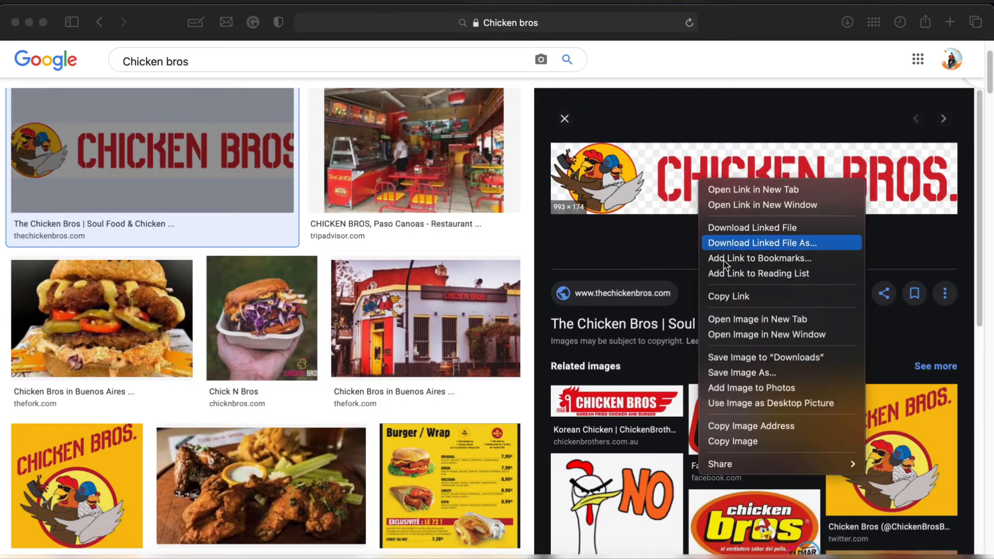
left_click(742, 358)
left_click(657, 554)
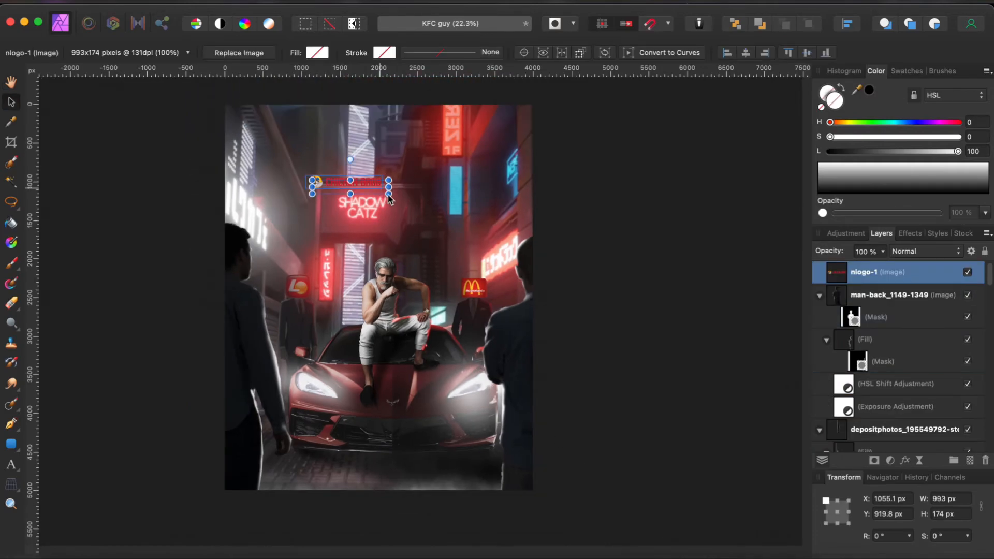
Enlarge the Chicken Bros logo and place it across the neon sign above the seated man.
left_click_drag(389, 199, 586, 318)
left_click_drag(460, 218, 365, 185)
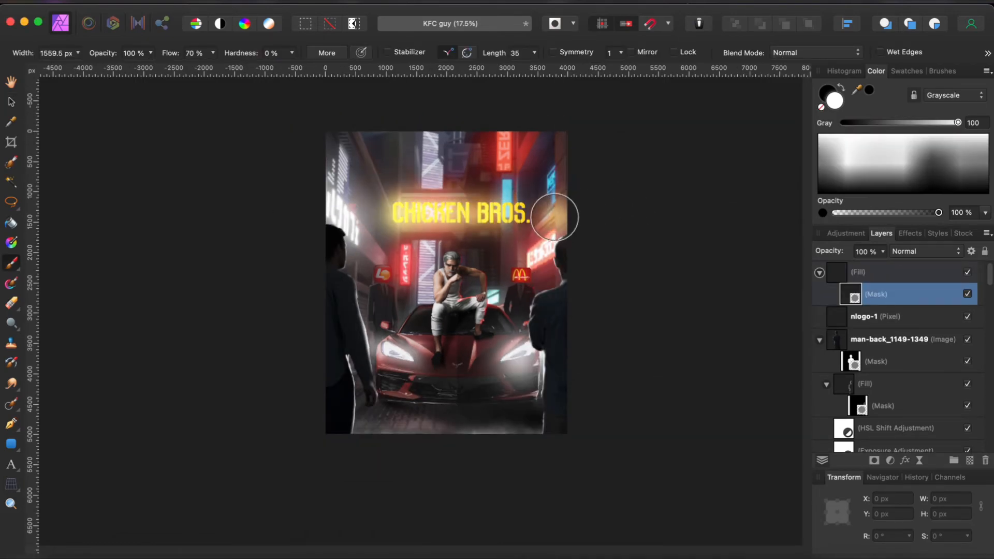
Select the yellow glow fill around the CHICKEN BROS. lettering and open its layer effects.
left_click(870, 270)
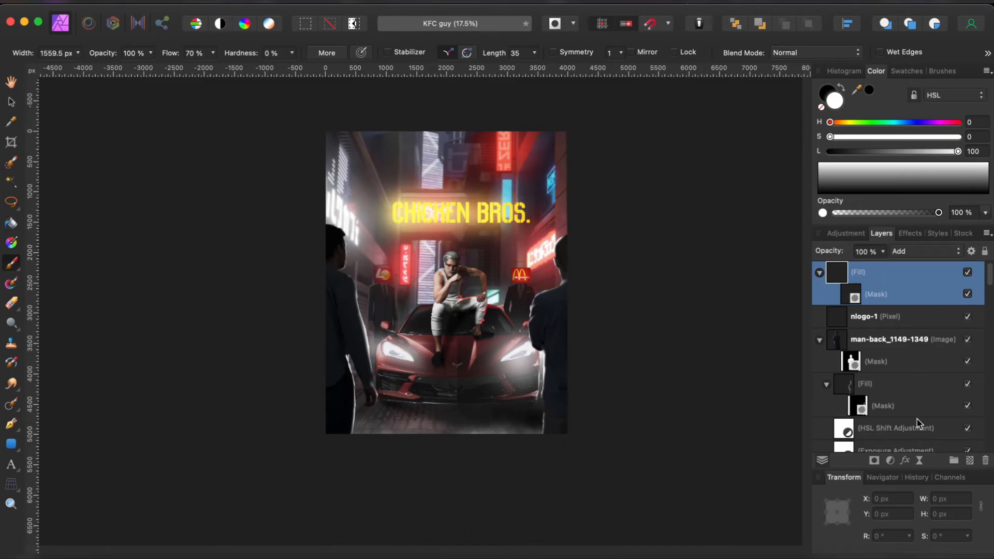
left_click(906, 461)
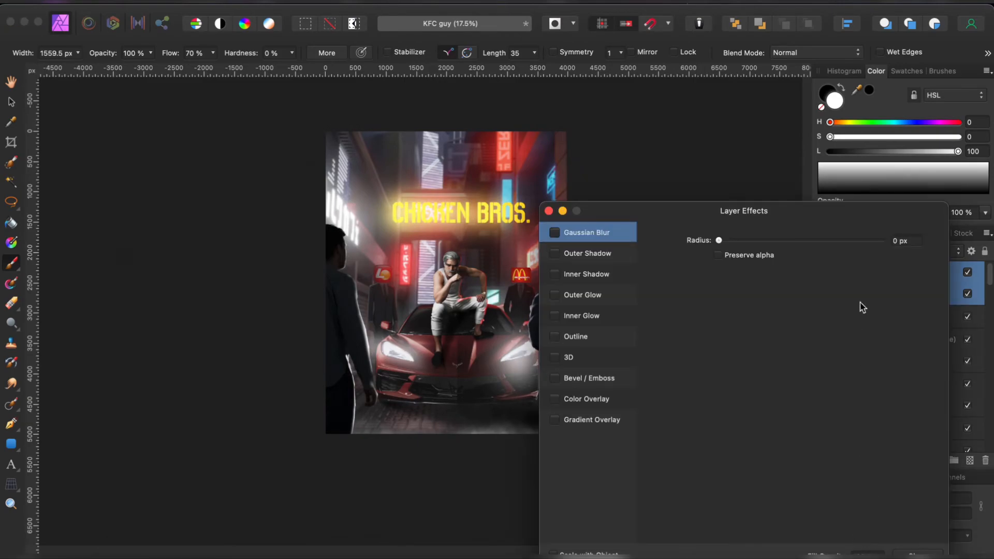